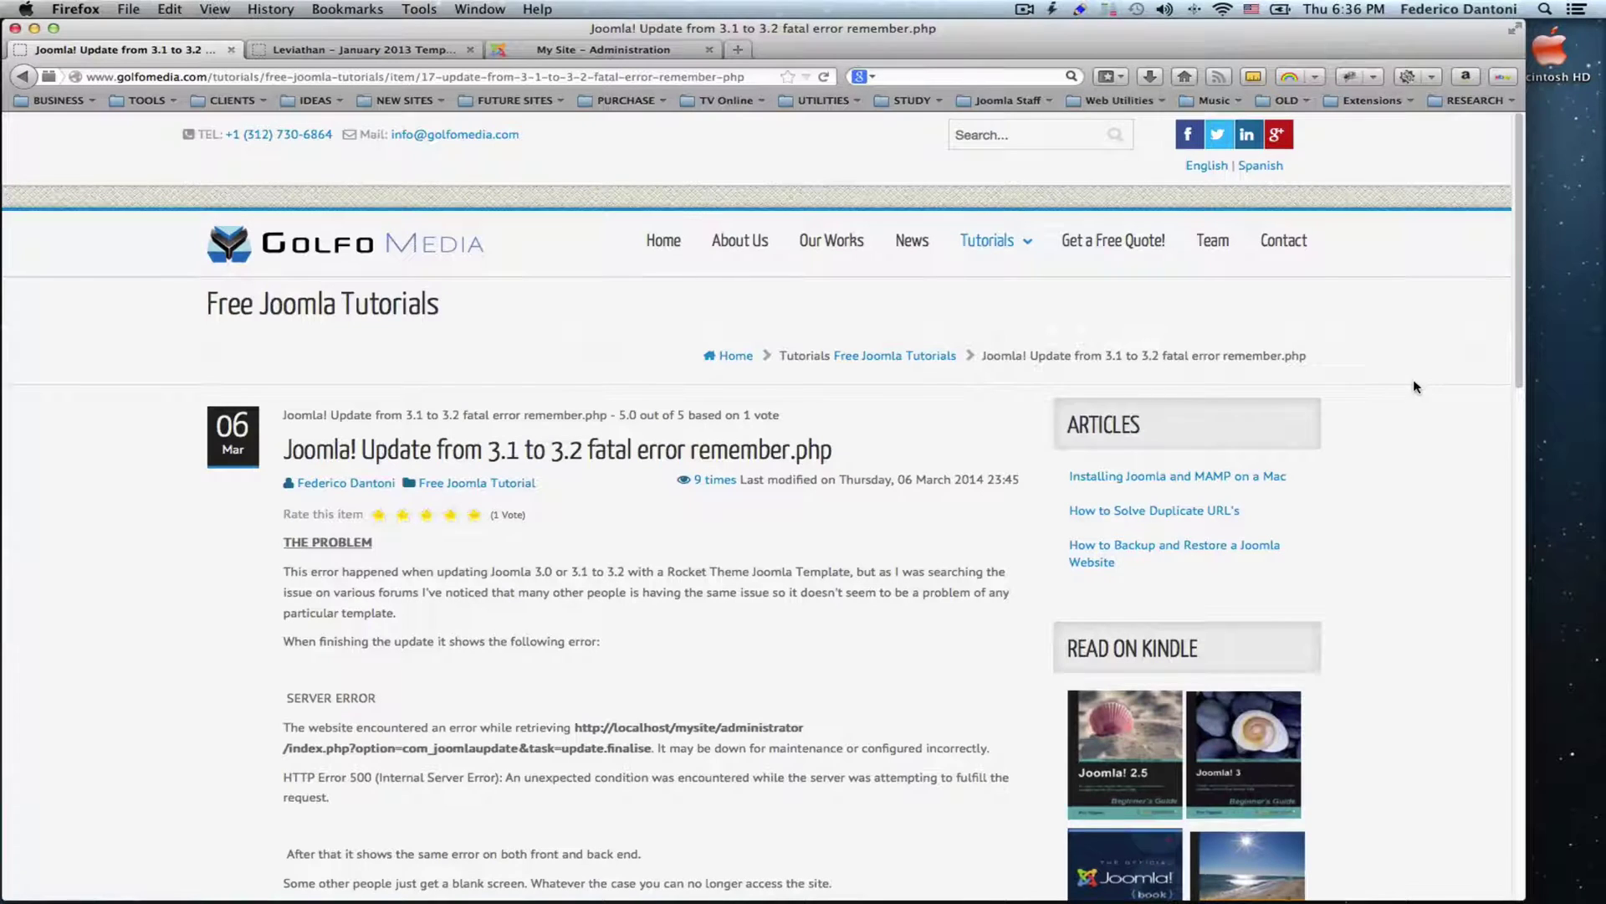
- Switch to the Leviathan site tab, then to the My Site – Administration Control Panel
click(338, 48)
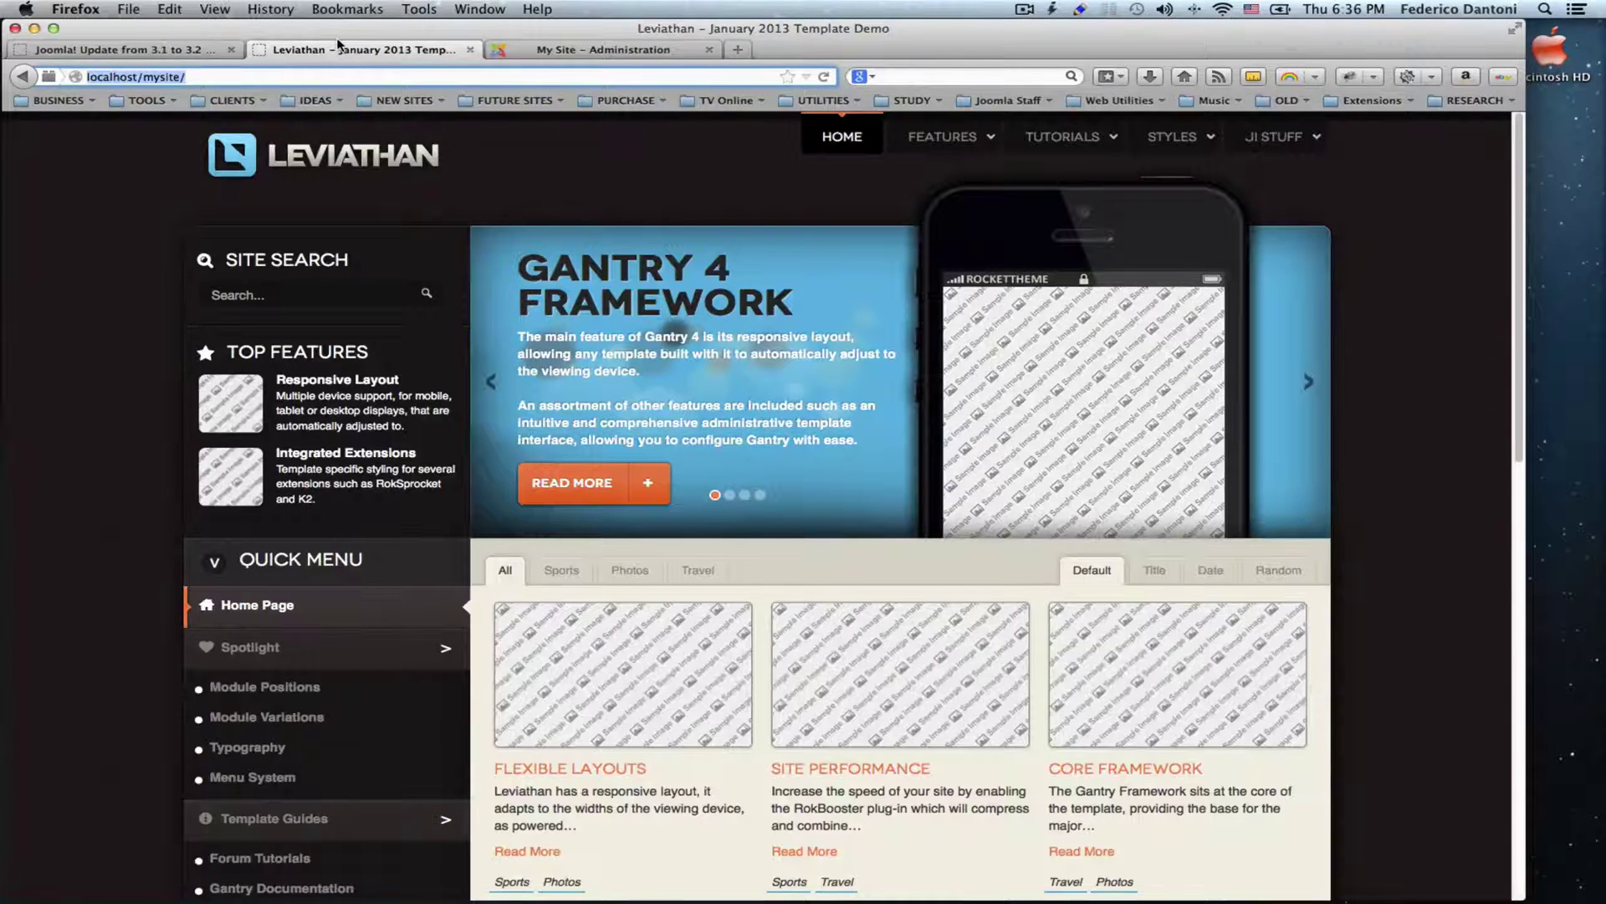
click(555, 51)
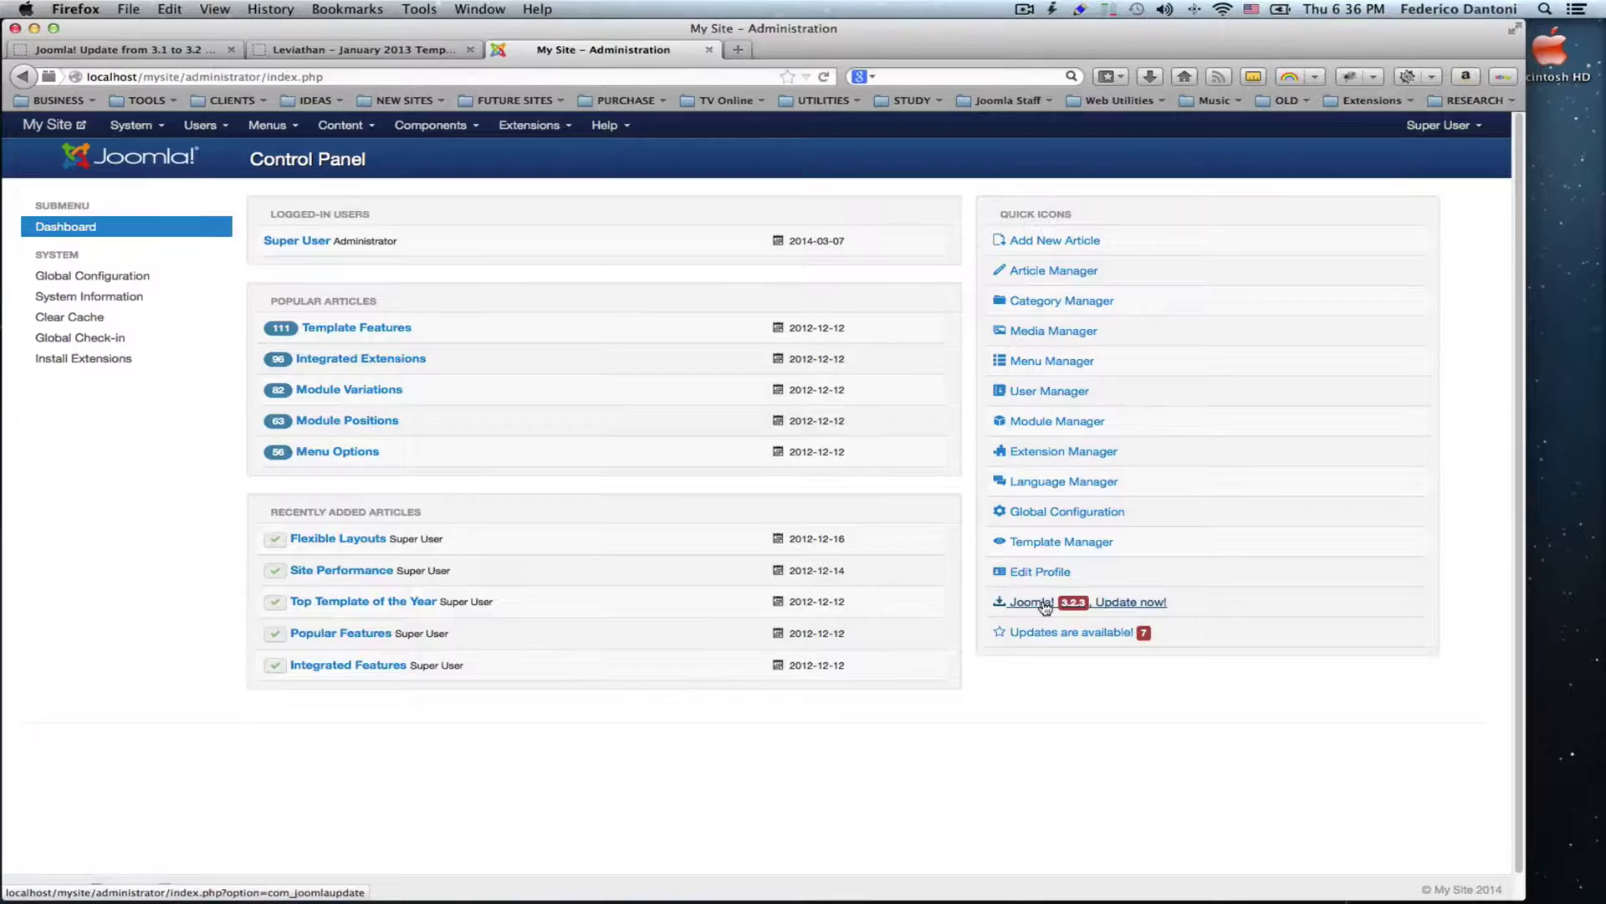
- Start installing the Joomla 3.2.3 update from the Quick Icons update link
click(1044, 605)
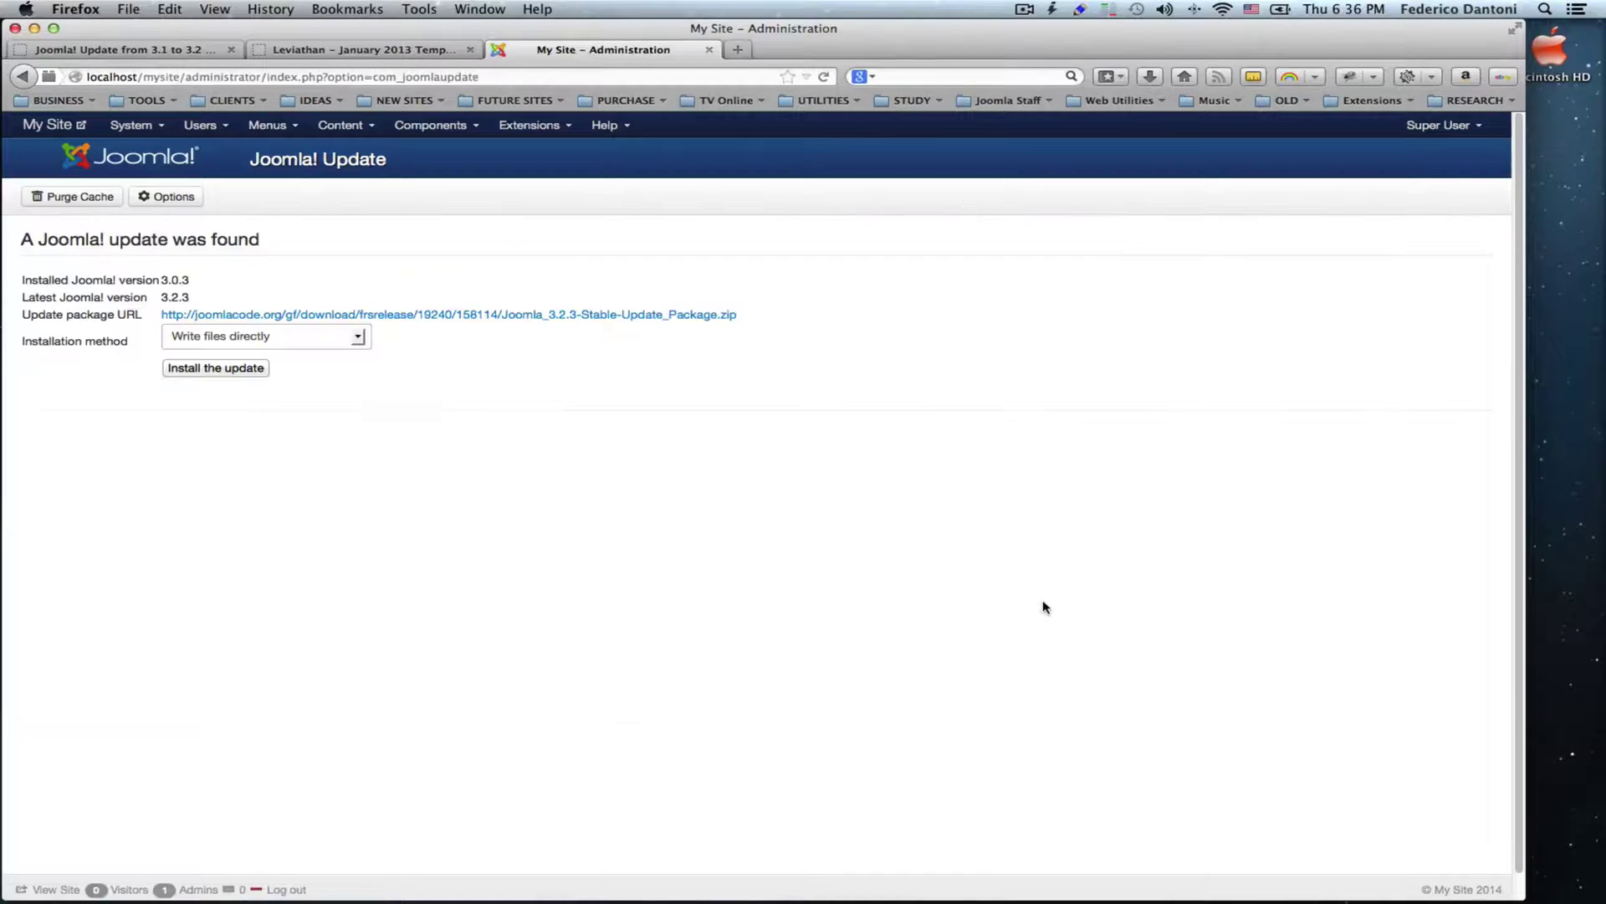
click(220, 371)
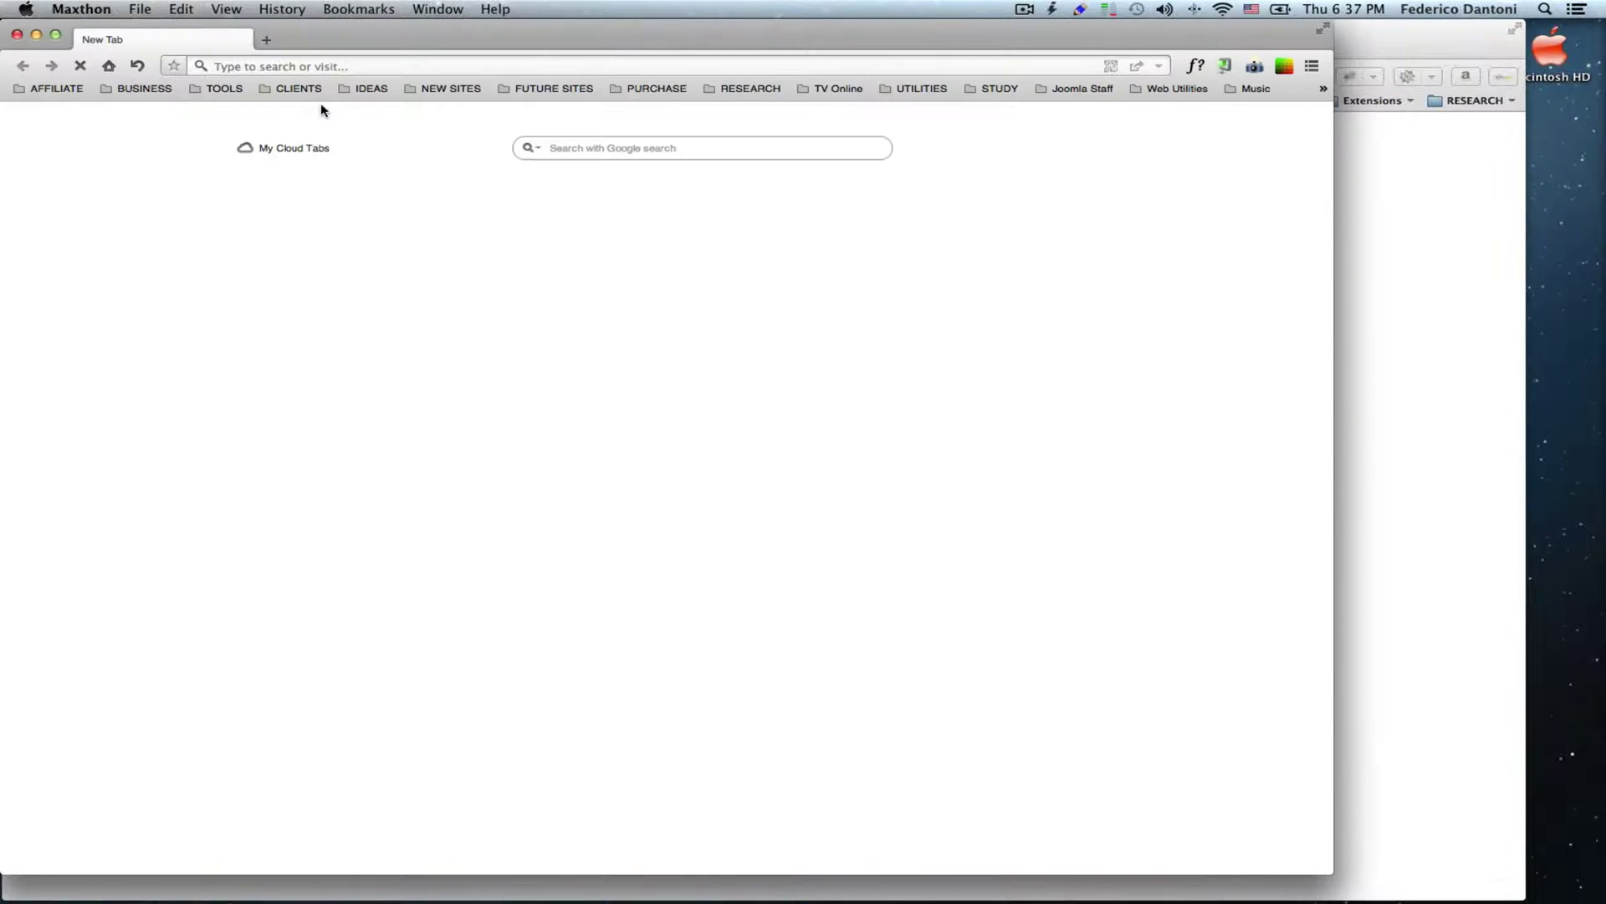
text(localhost/mysite/)
- Load localhost/mysite/ in Maxthon, note the HTTP 500 error, and close Maxthon
key(Return)
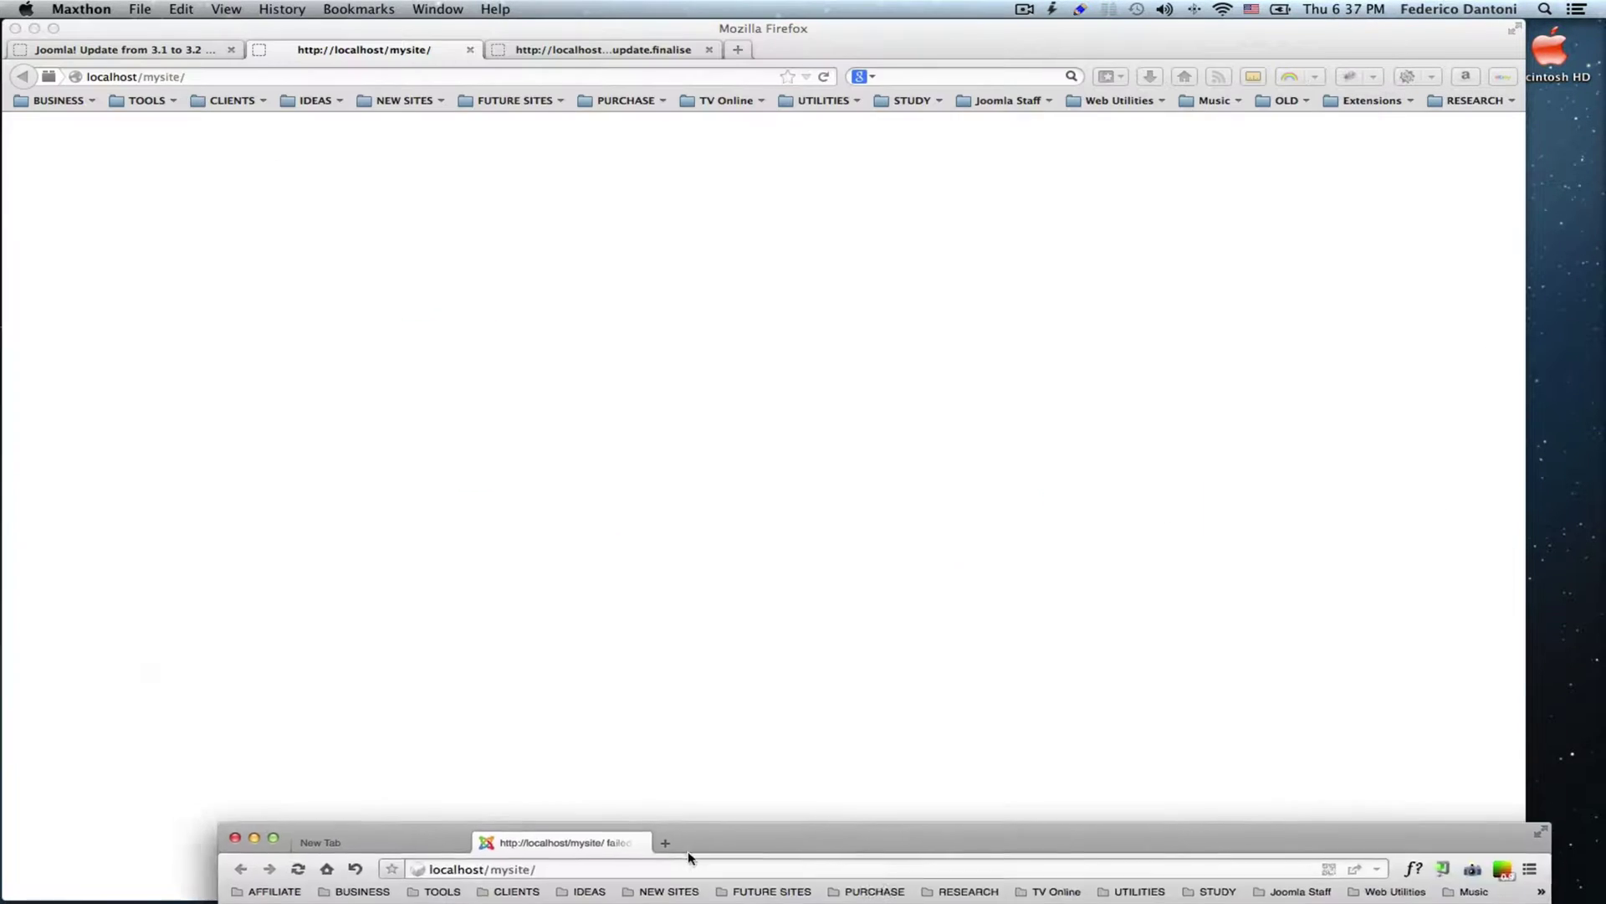
drag(468, 34, 688, 887)
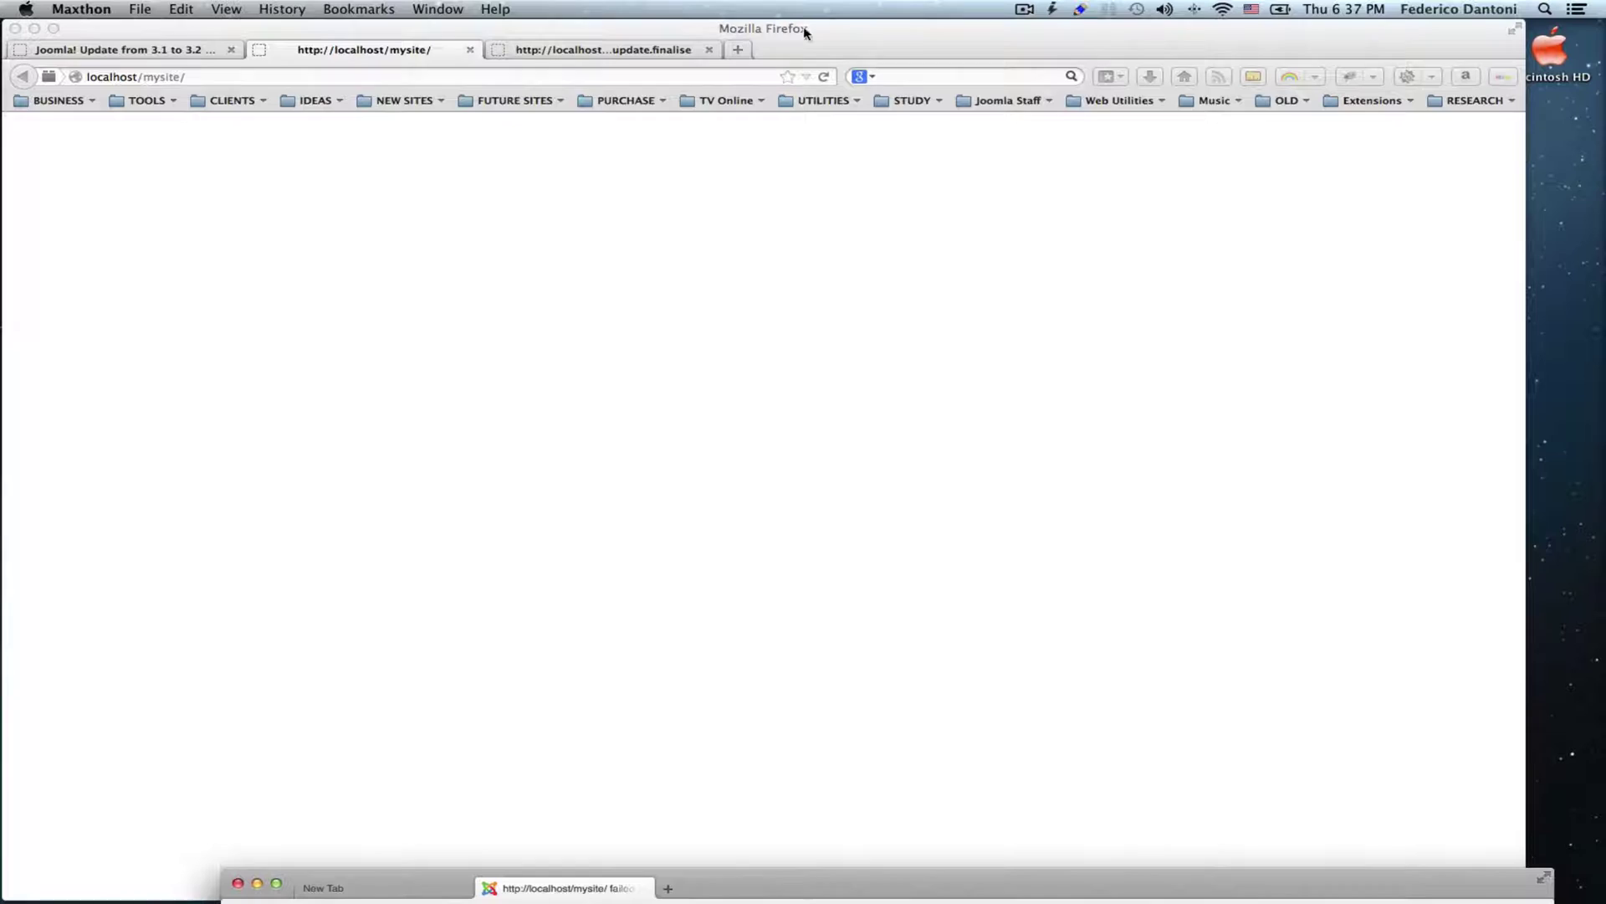
click(237, 884)
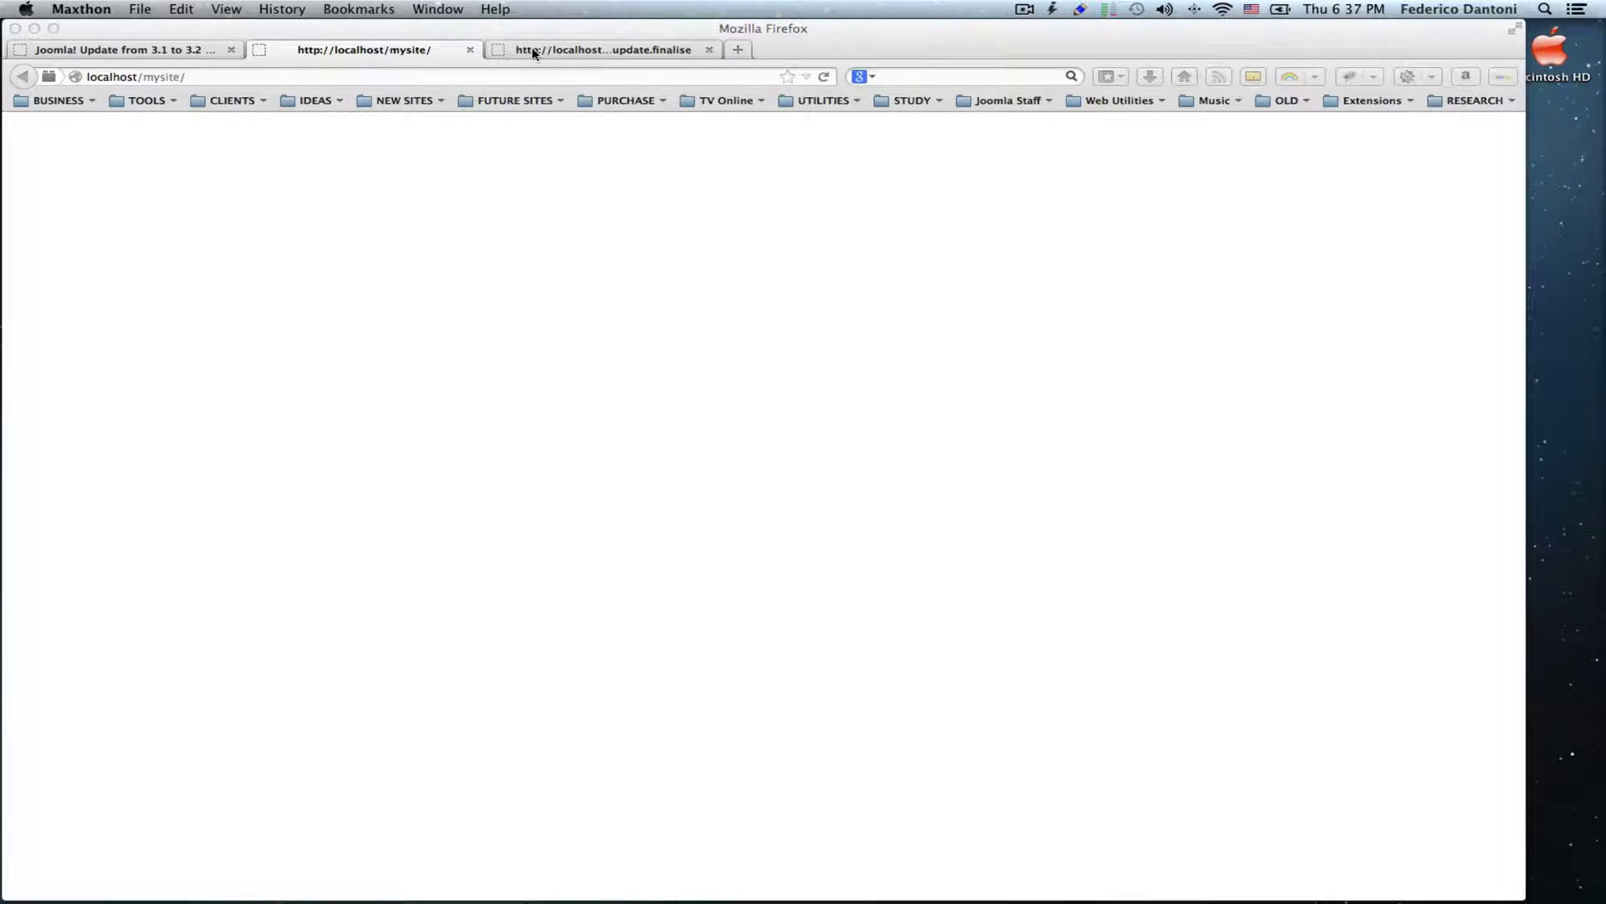
- Open mysite's configuration.php in TextEdit from Finder
drag(797, 38, 843, 227)
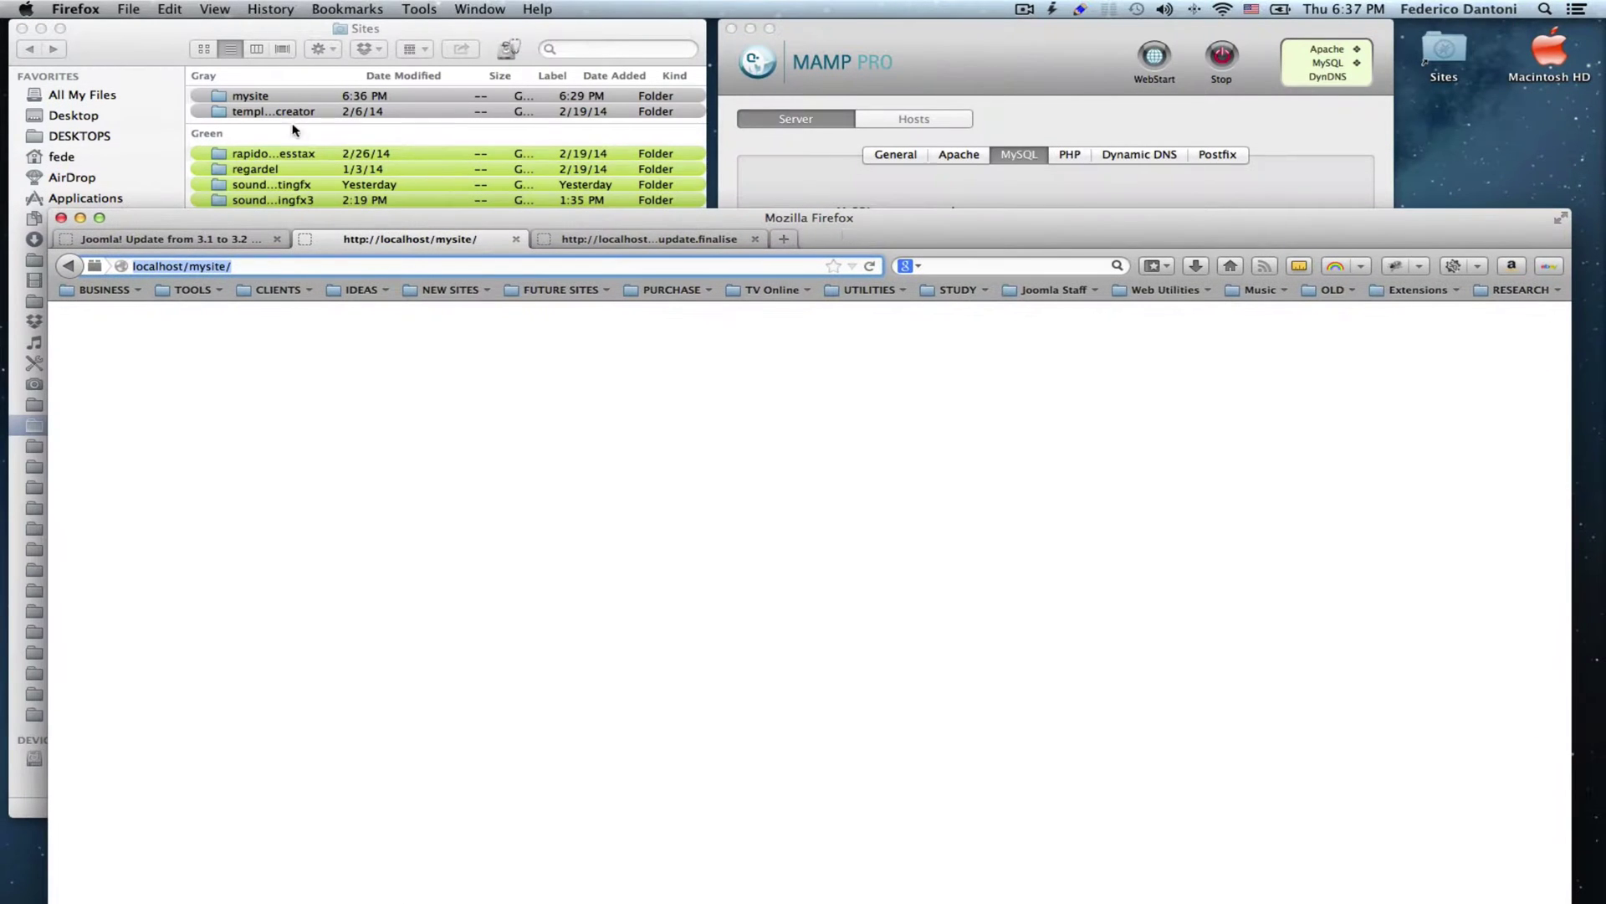
click(283, 98)
double_click(283, 98)
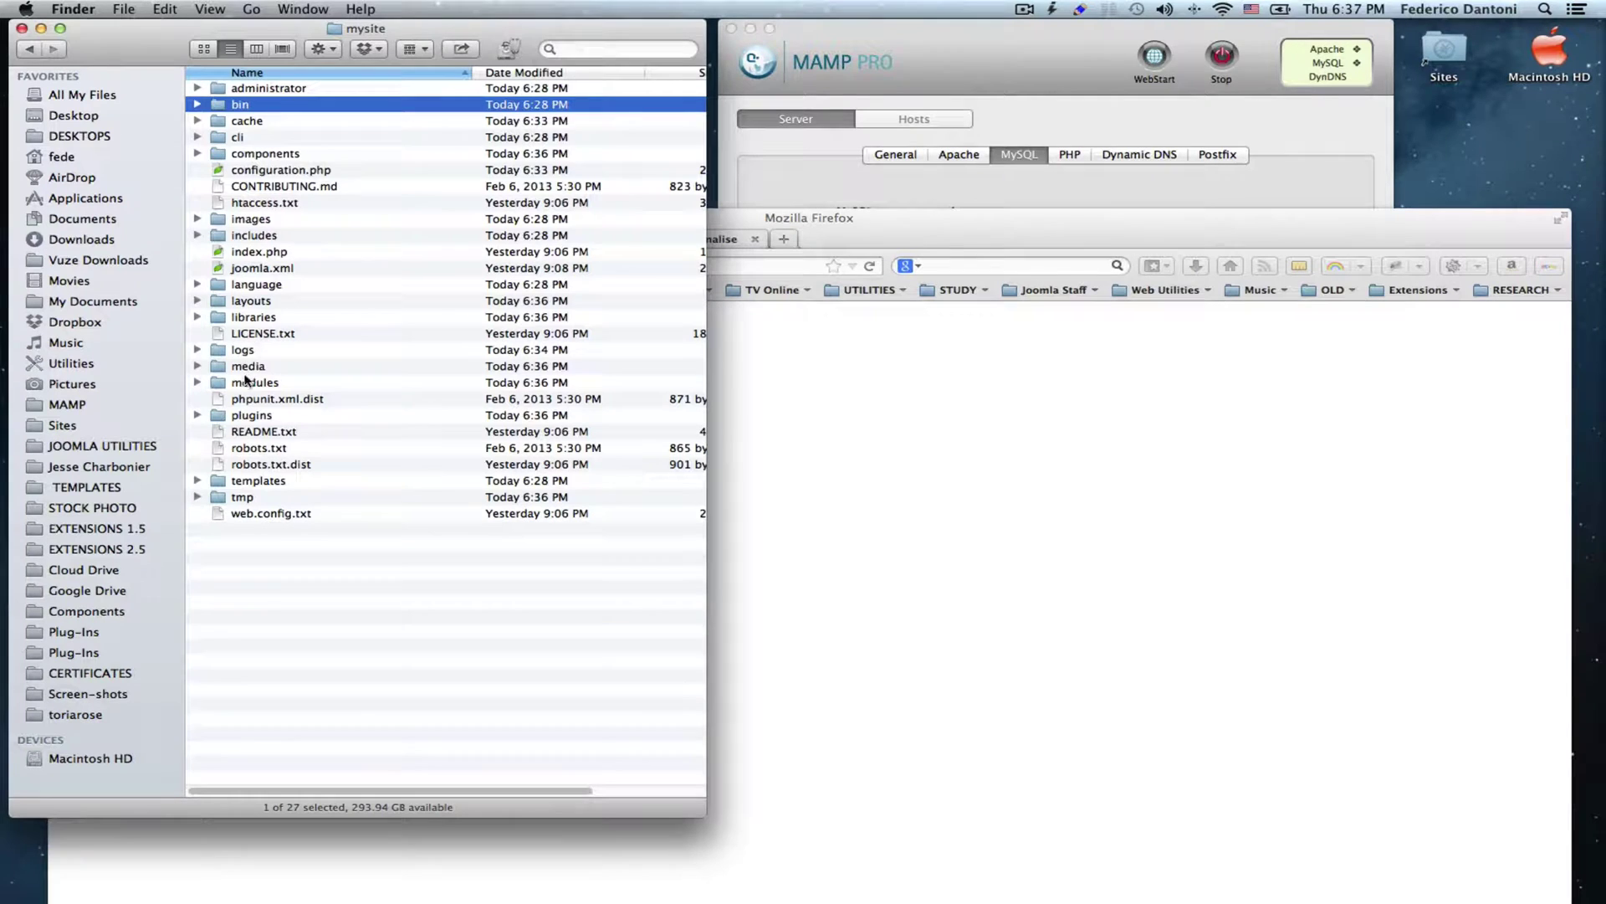
click(296, 171)
right_click(296, 171)
mouse_move(347, 189)
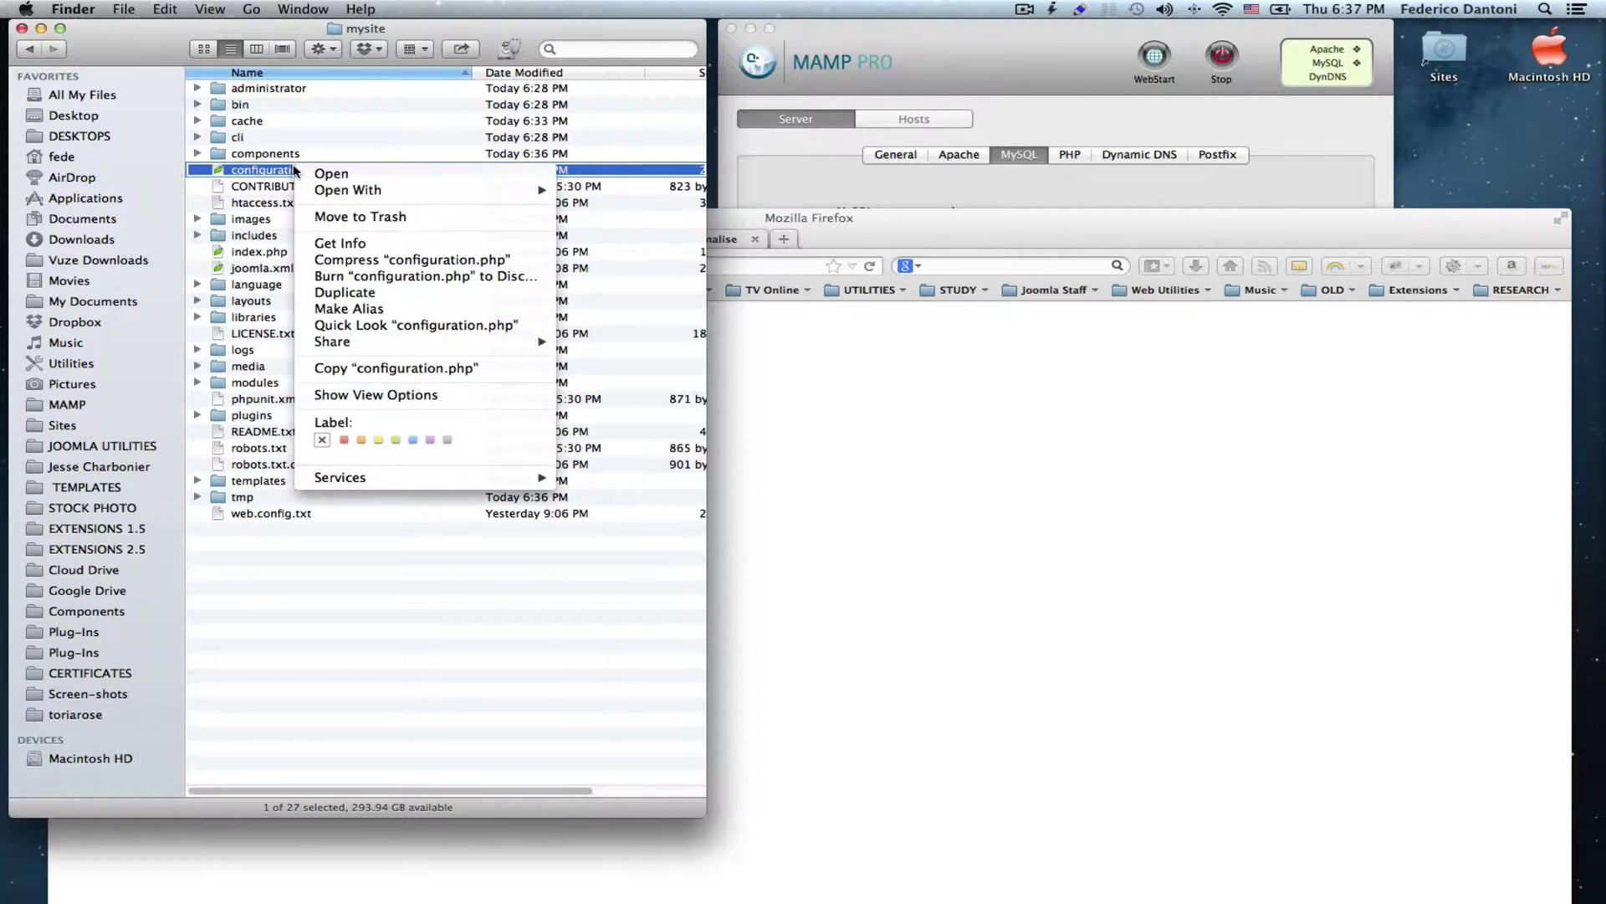
click(604, 274)
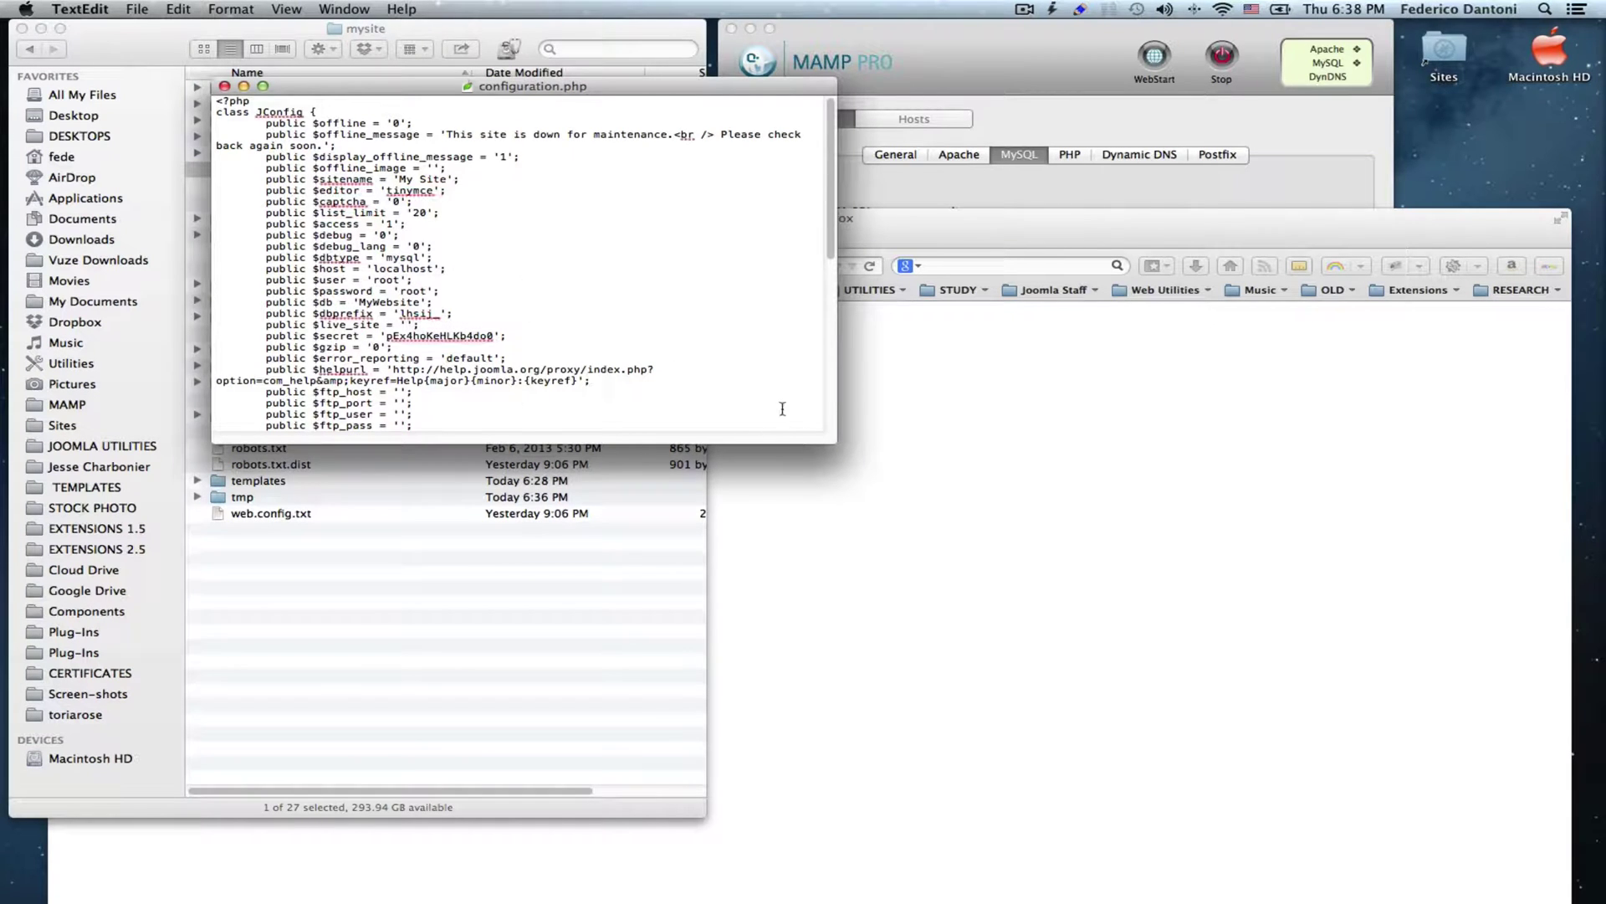
- Change $error_reporting from 'default' to 'maximum' in configuration.php
drag(268, 359, 435, 359)
click(489, 360)
key(BackSpace)
key(BackSpace)
key(BackSpace)
key(BackSpace)
key(BackSpace)
key(BackSpace)
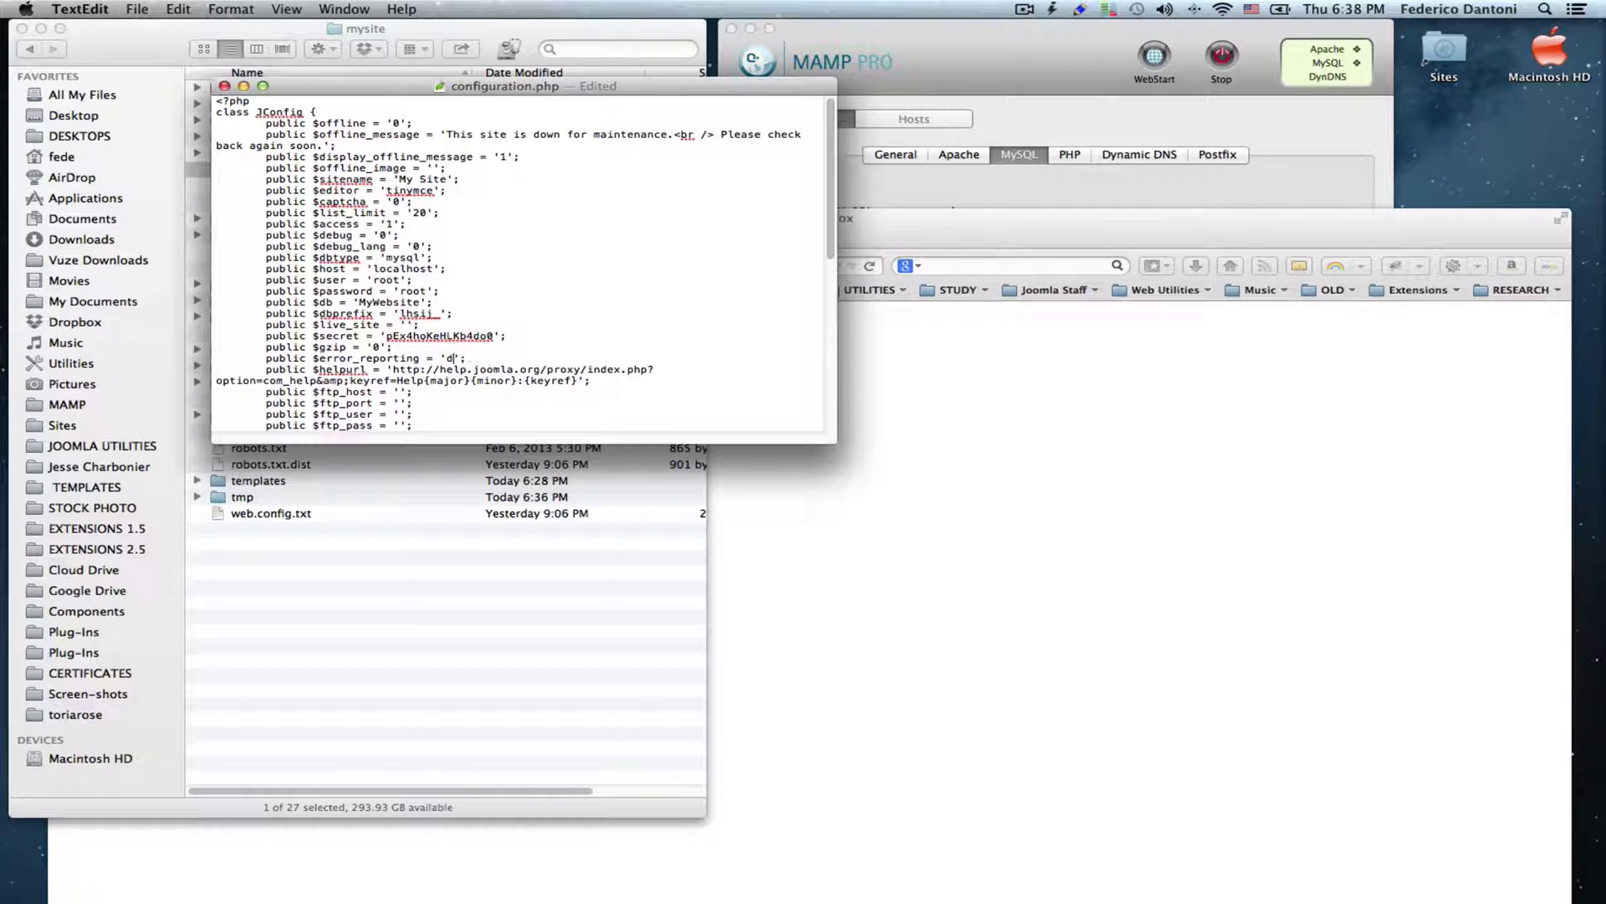
key(BackSpace)
text(imum)
click(135, 9)
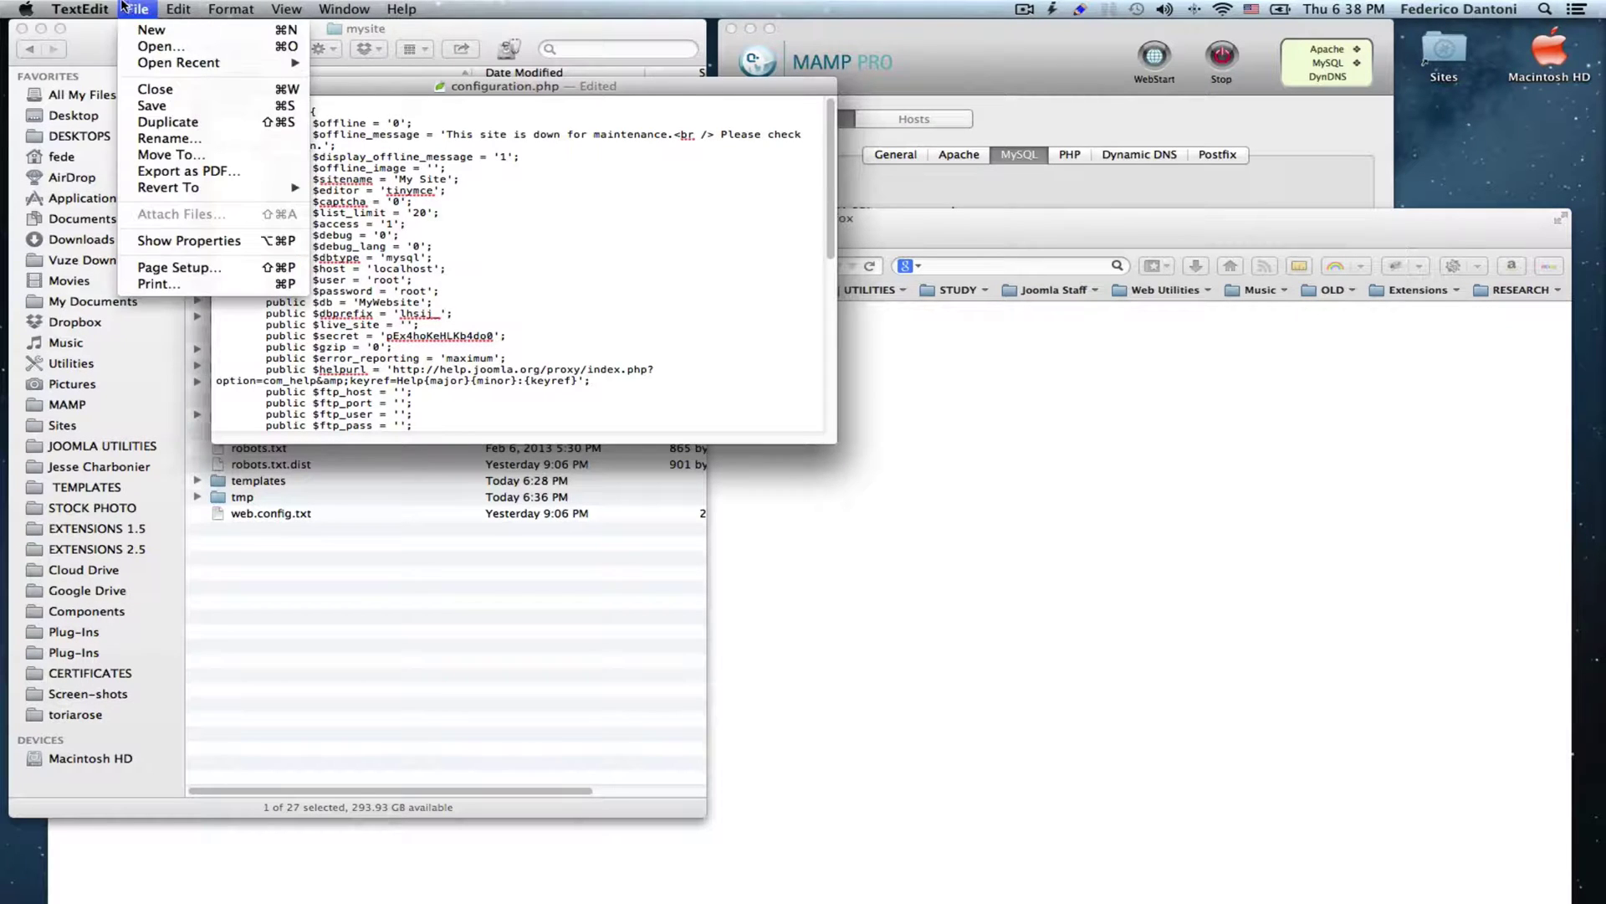
- Save configuration.php and reload Firefox to reveal the remember.php fatal error
click(151, 107)
click(930, 491)
drag(928, 226, 919, 7)
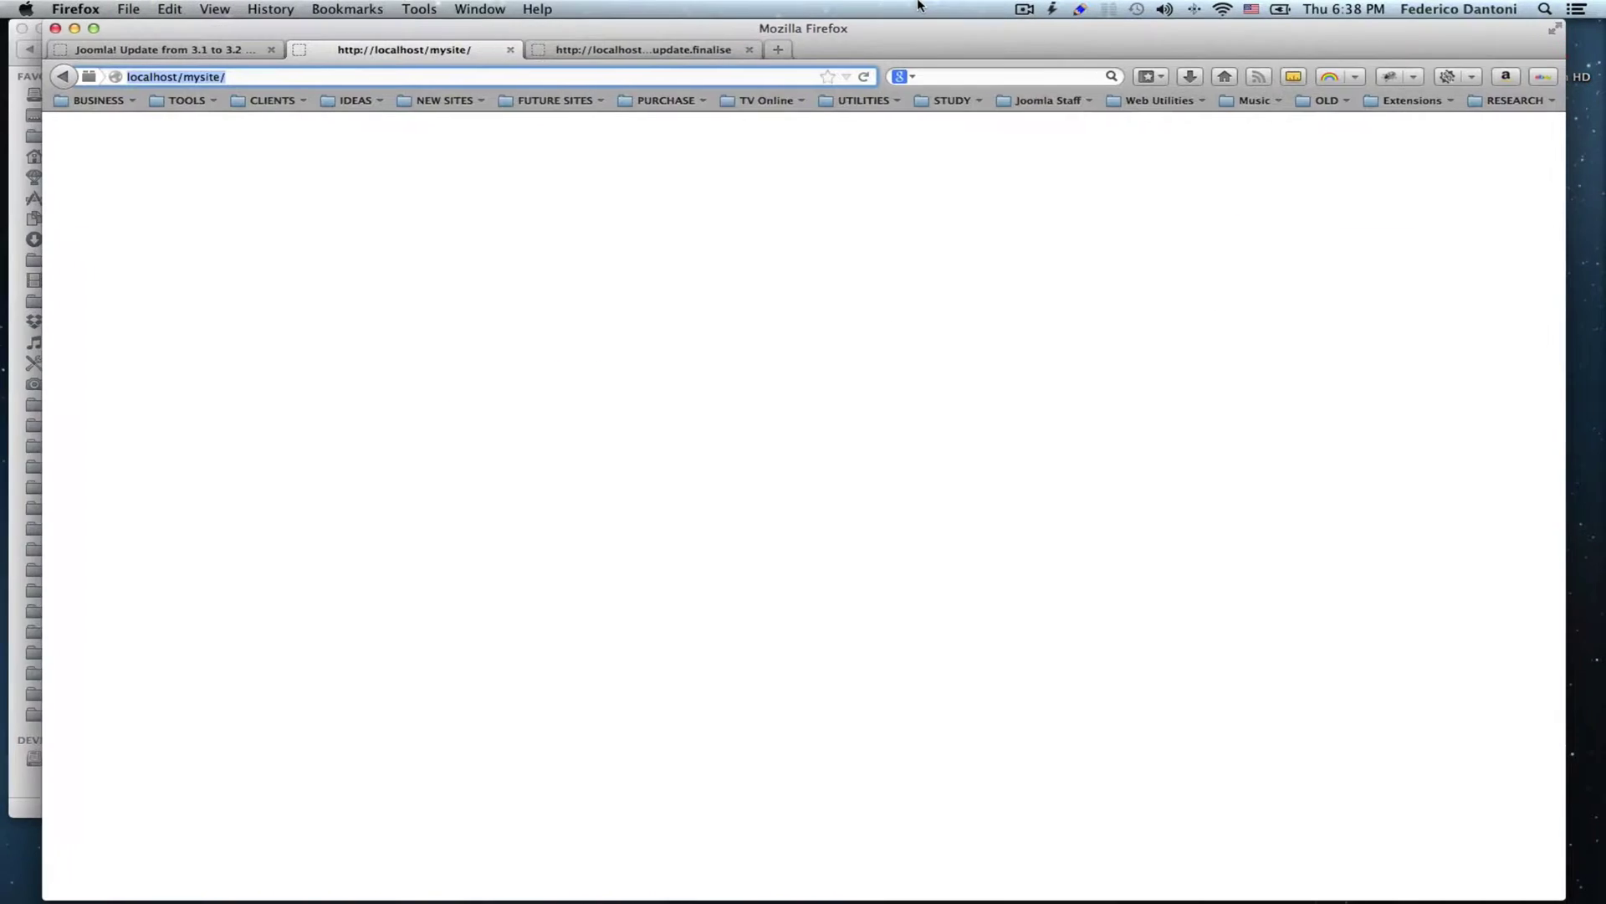
click(863, 76)
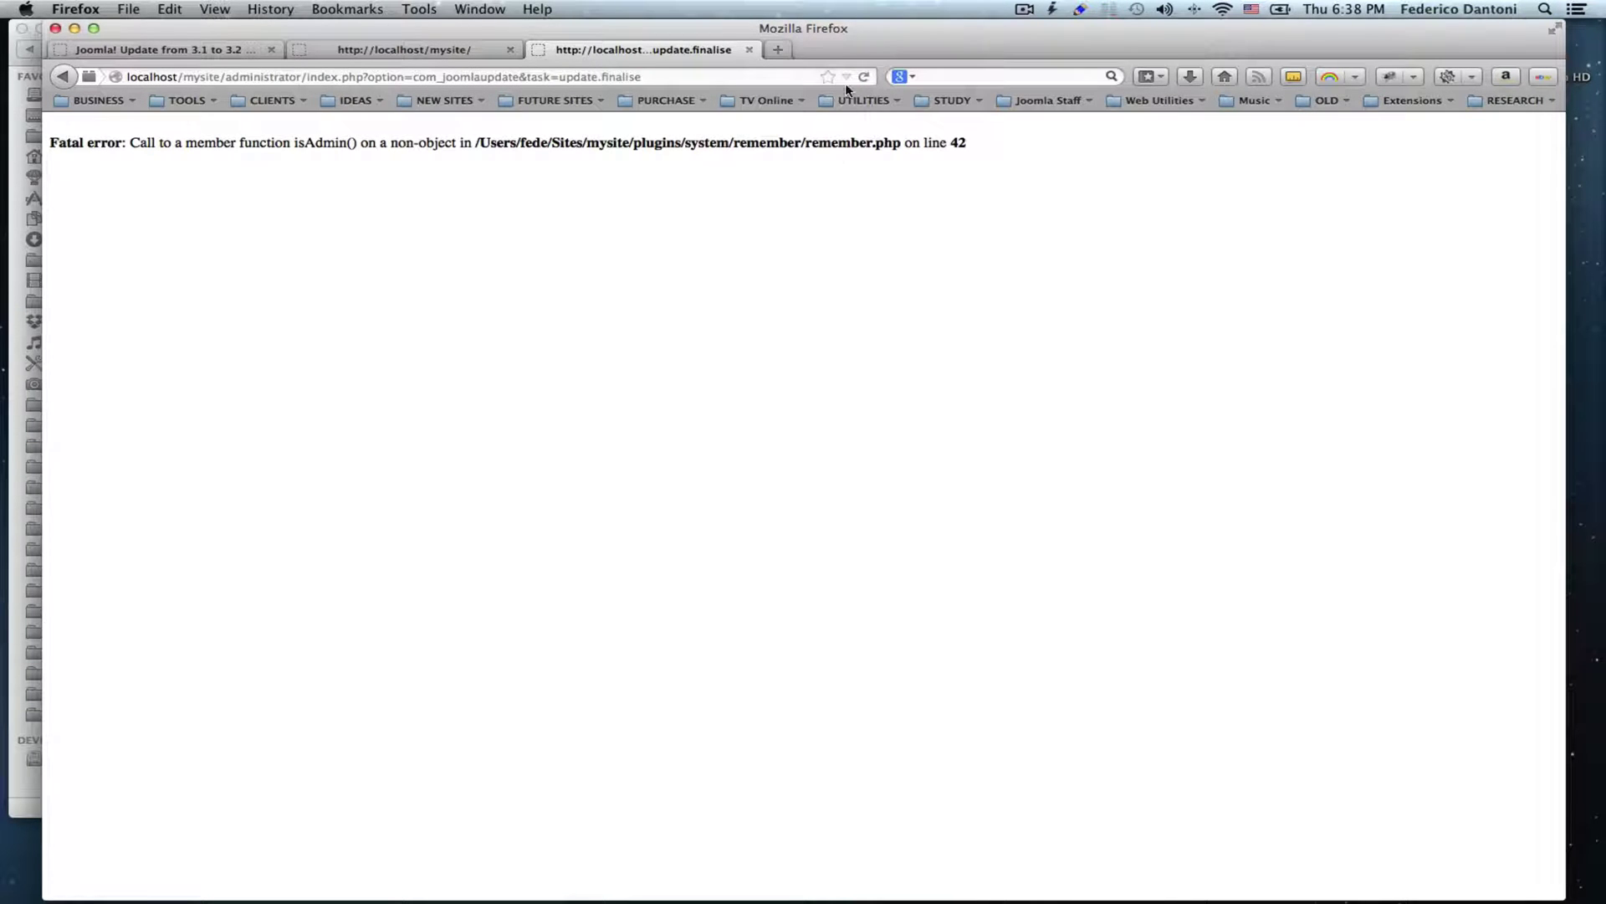
drag(860, 51, 851, 264)
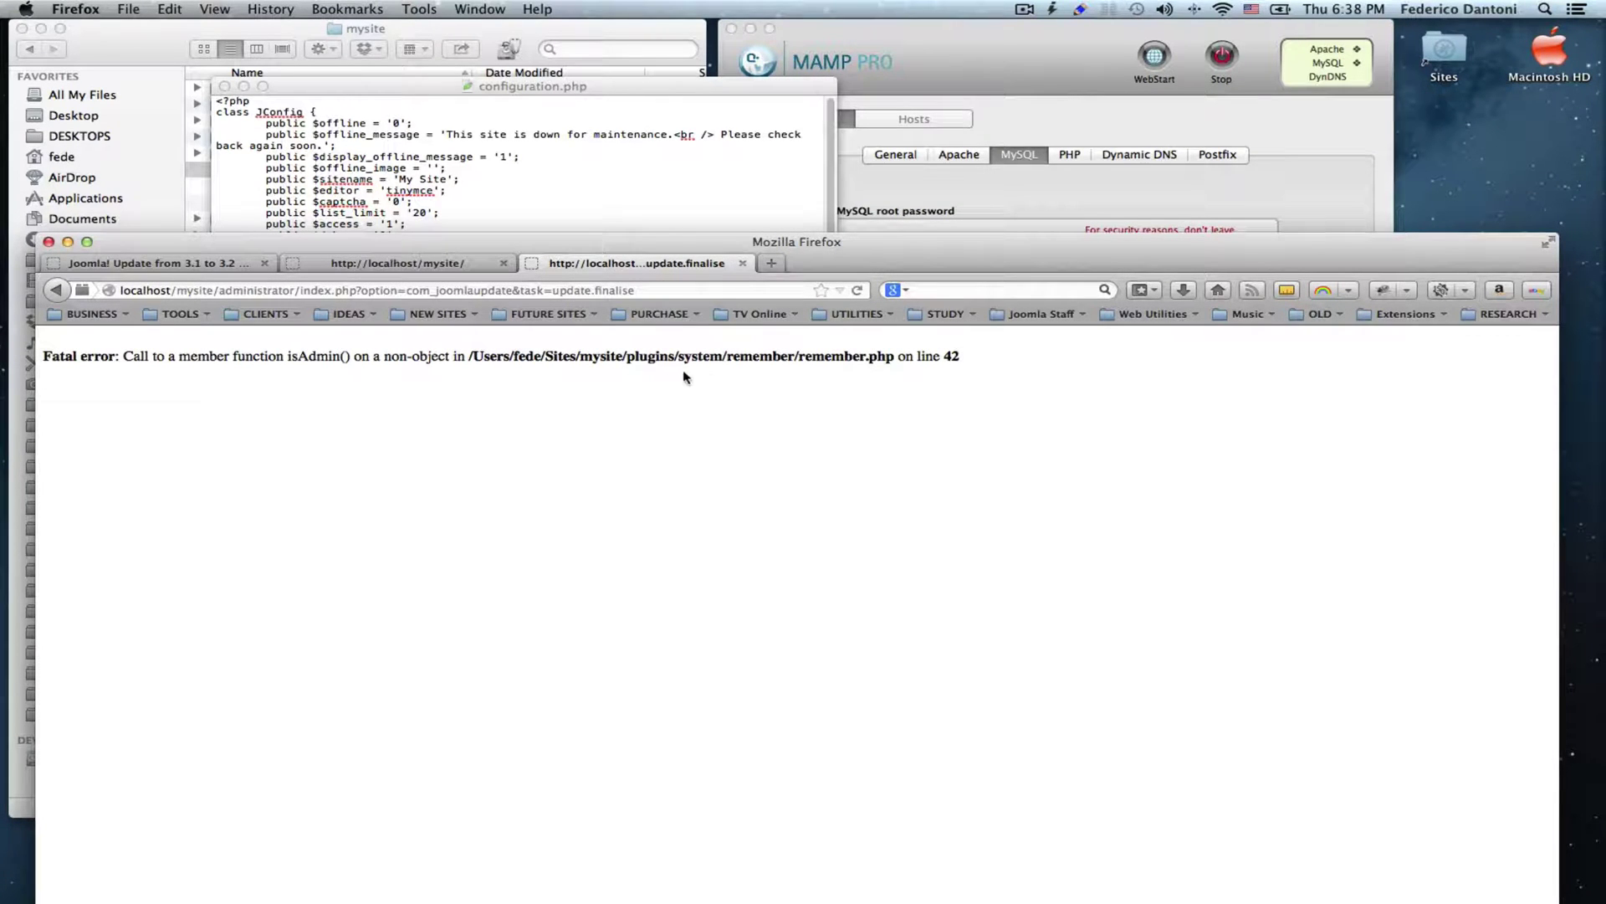
- In plugins/system/remember, rename remember.php to remember-old.php
click(162, 51)
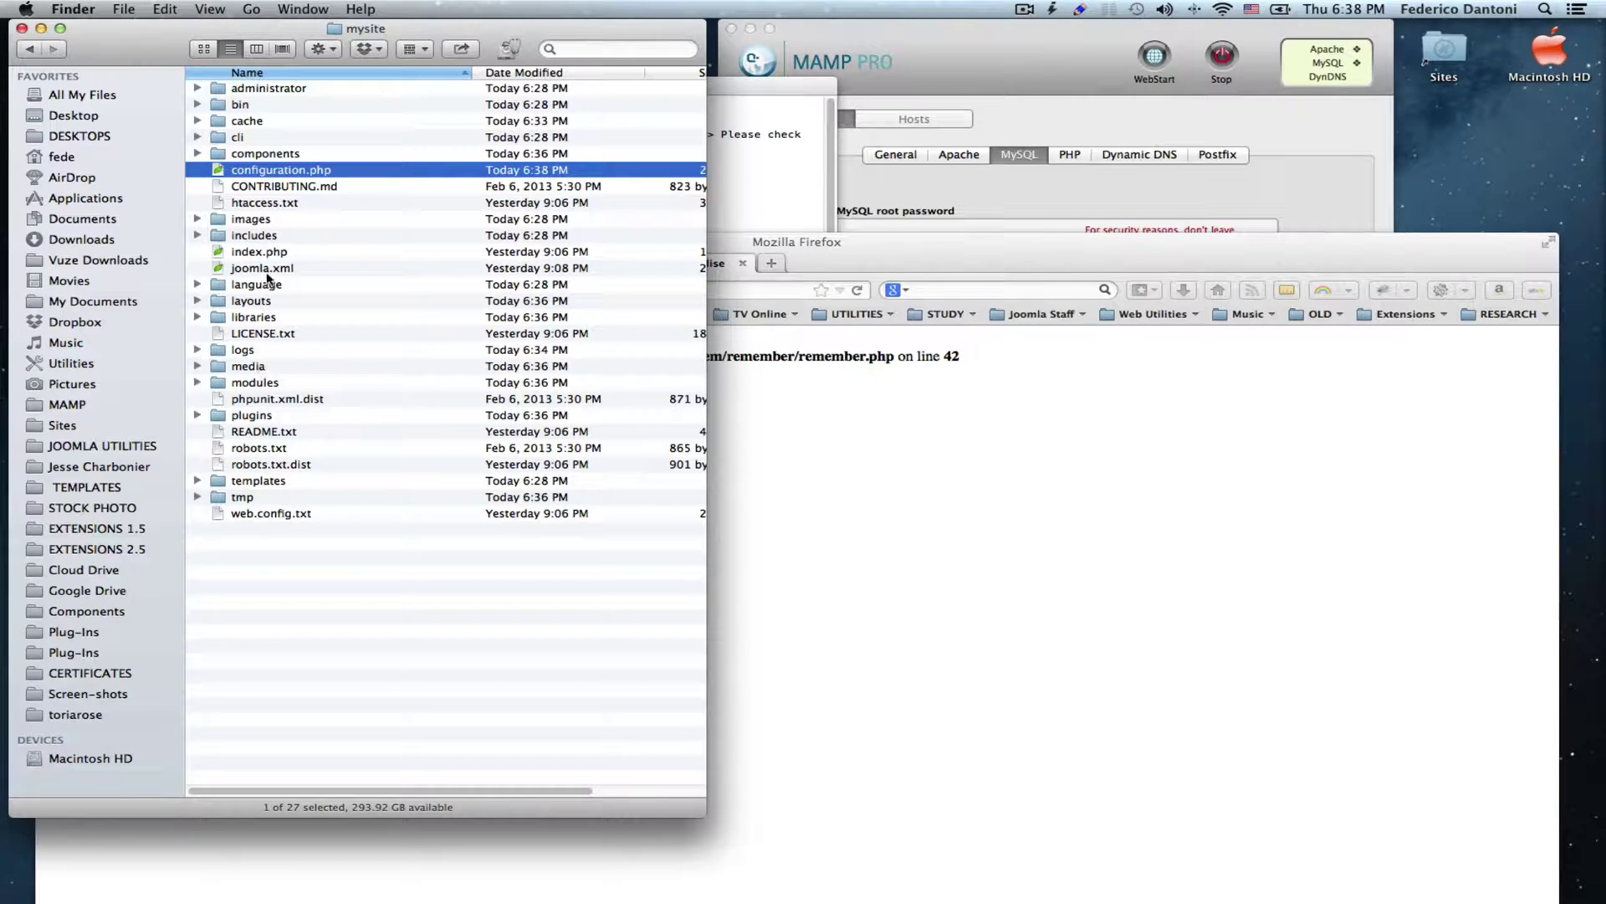
double_click(261, 417)
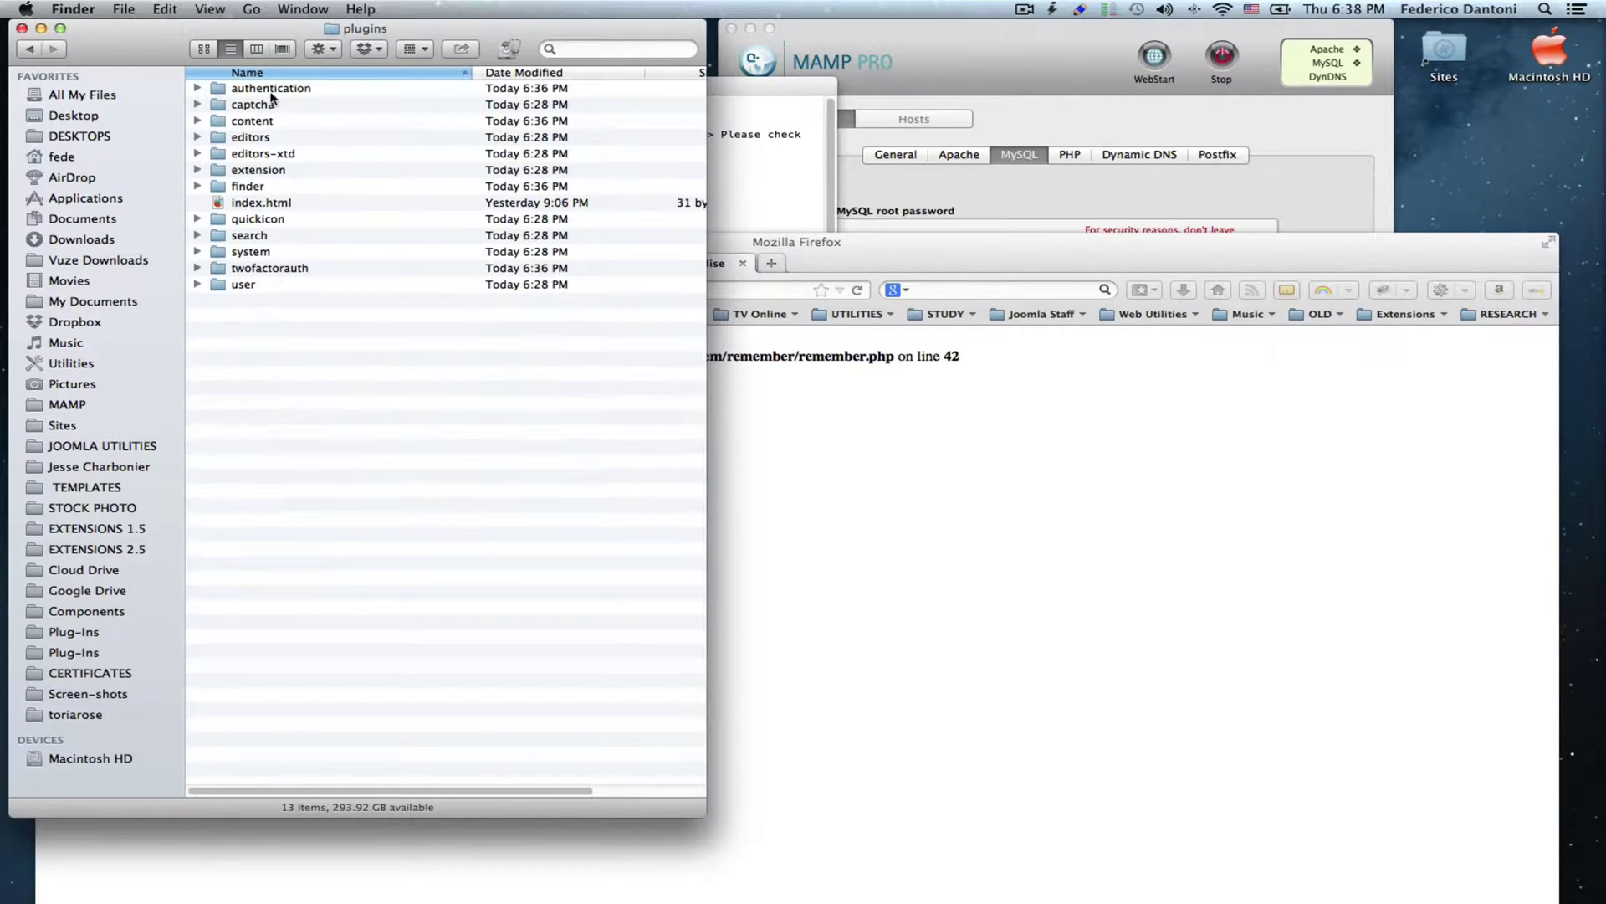
double_click(269, 250)
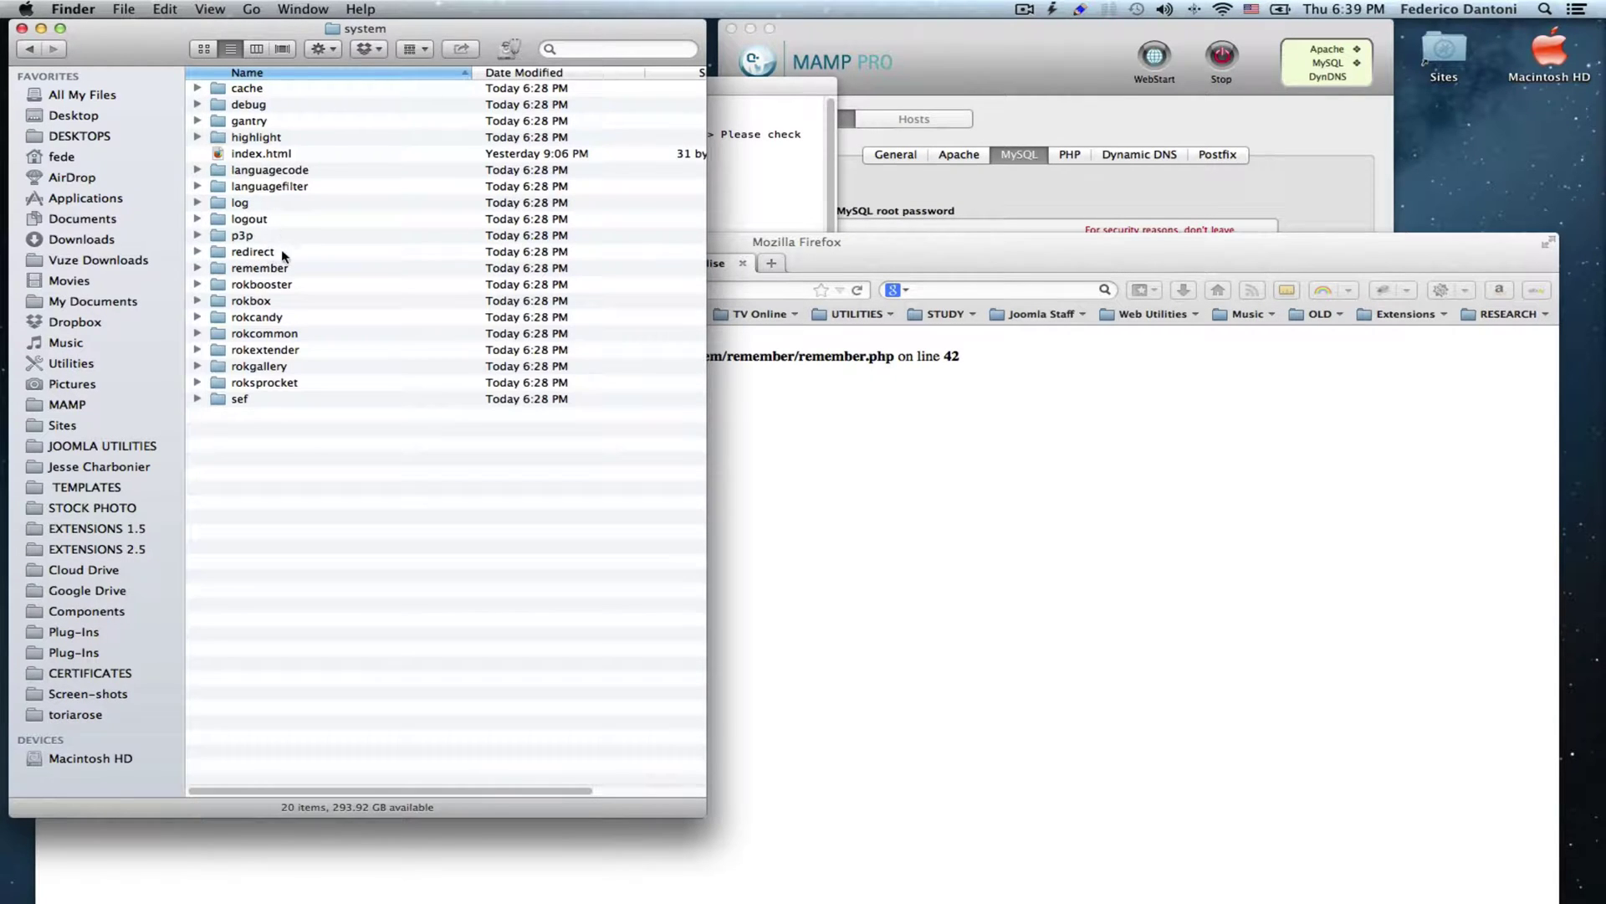
double_click(278, 267)
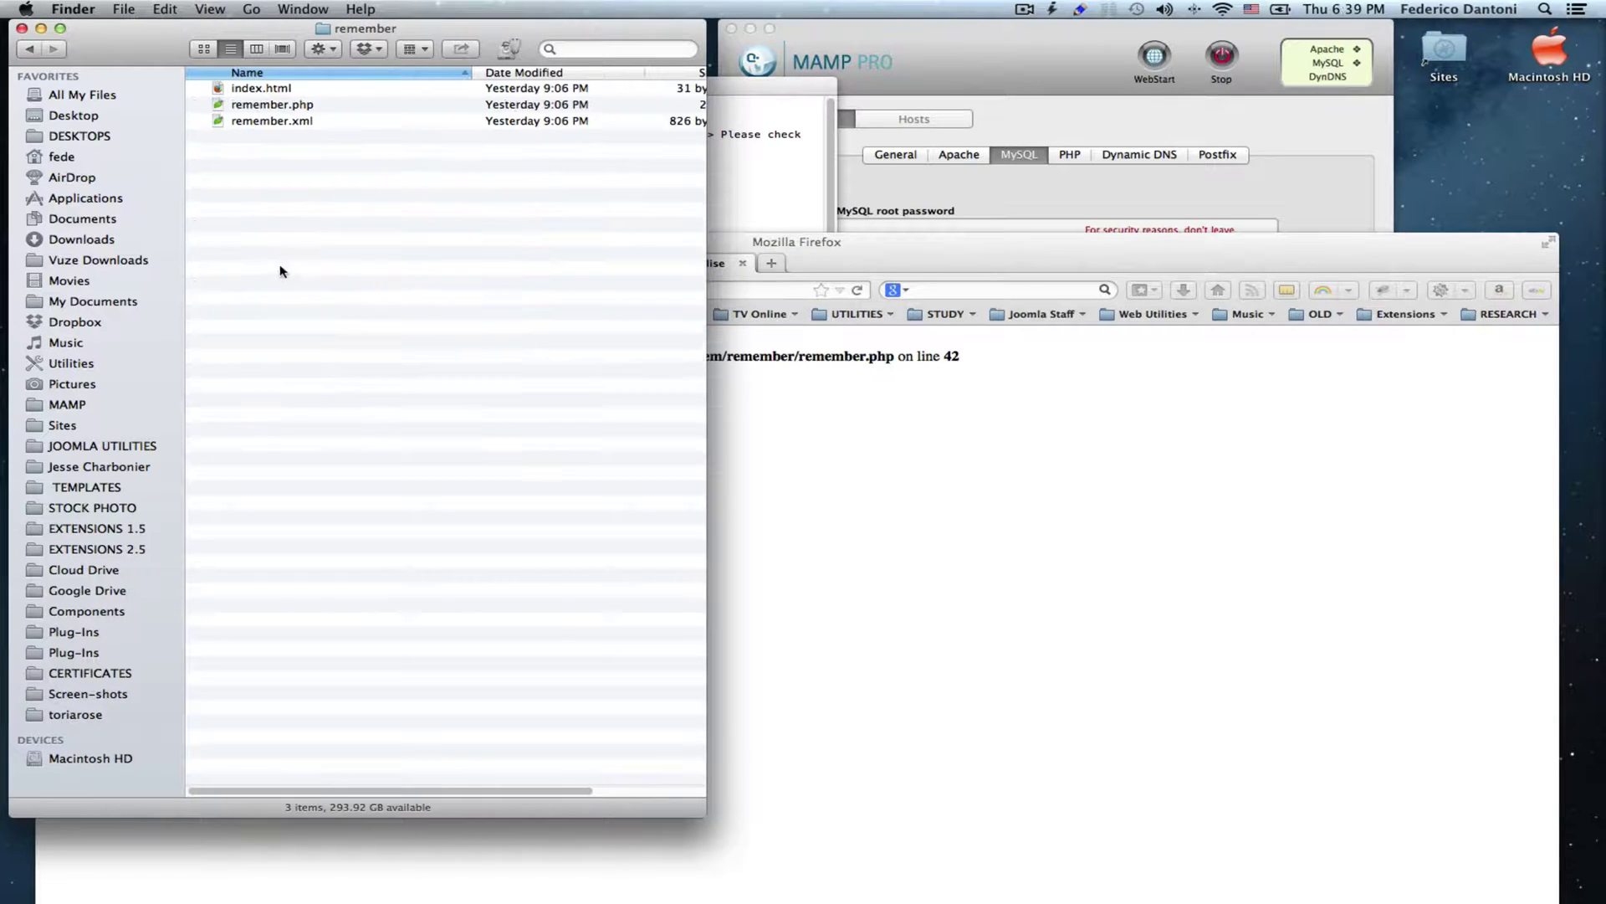
click(279, 108)
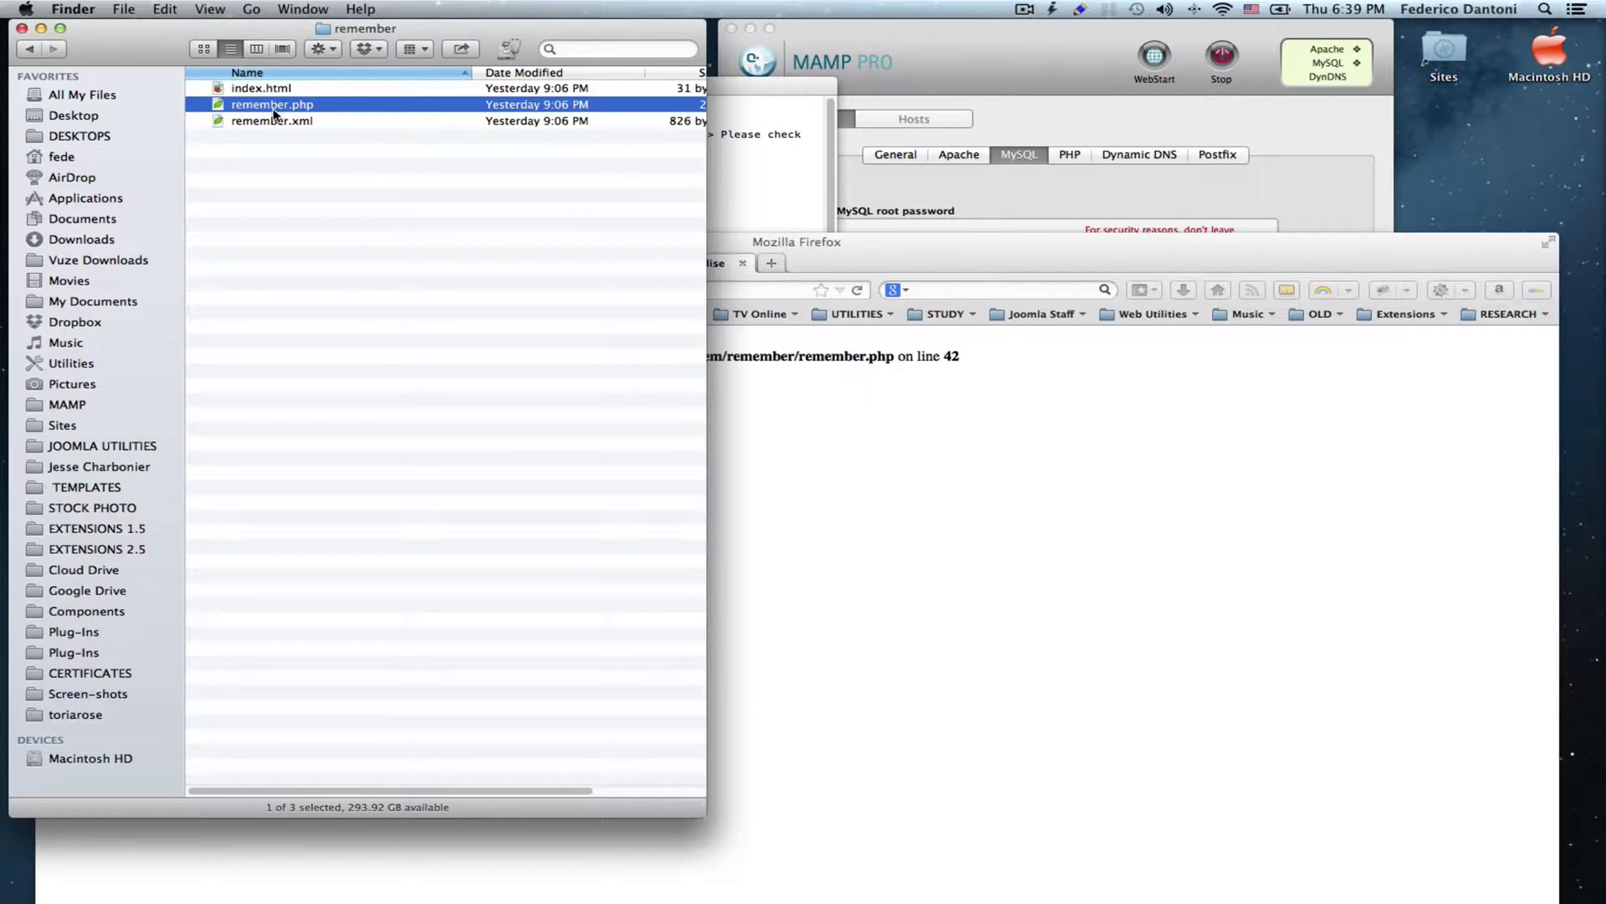
click(273, 111)
key(Right)
text(-)
text(old)
key(Return)
- Reload the update page so Joomla reports the successful 3.2.3 update
click(843, 384)
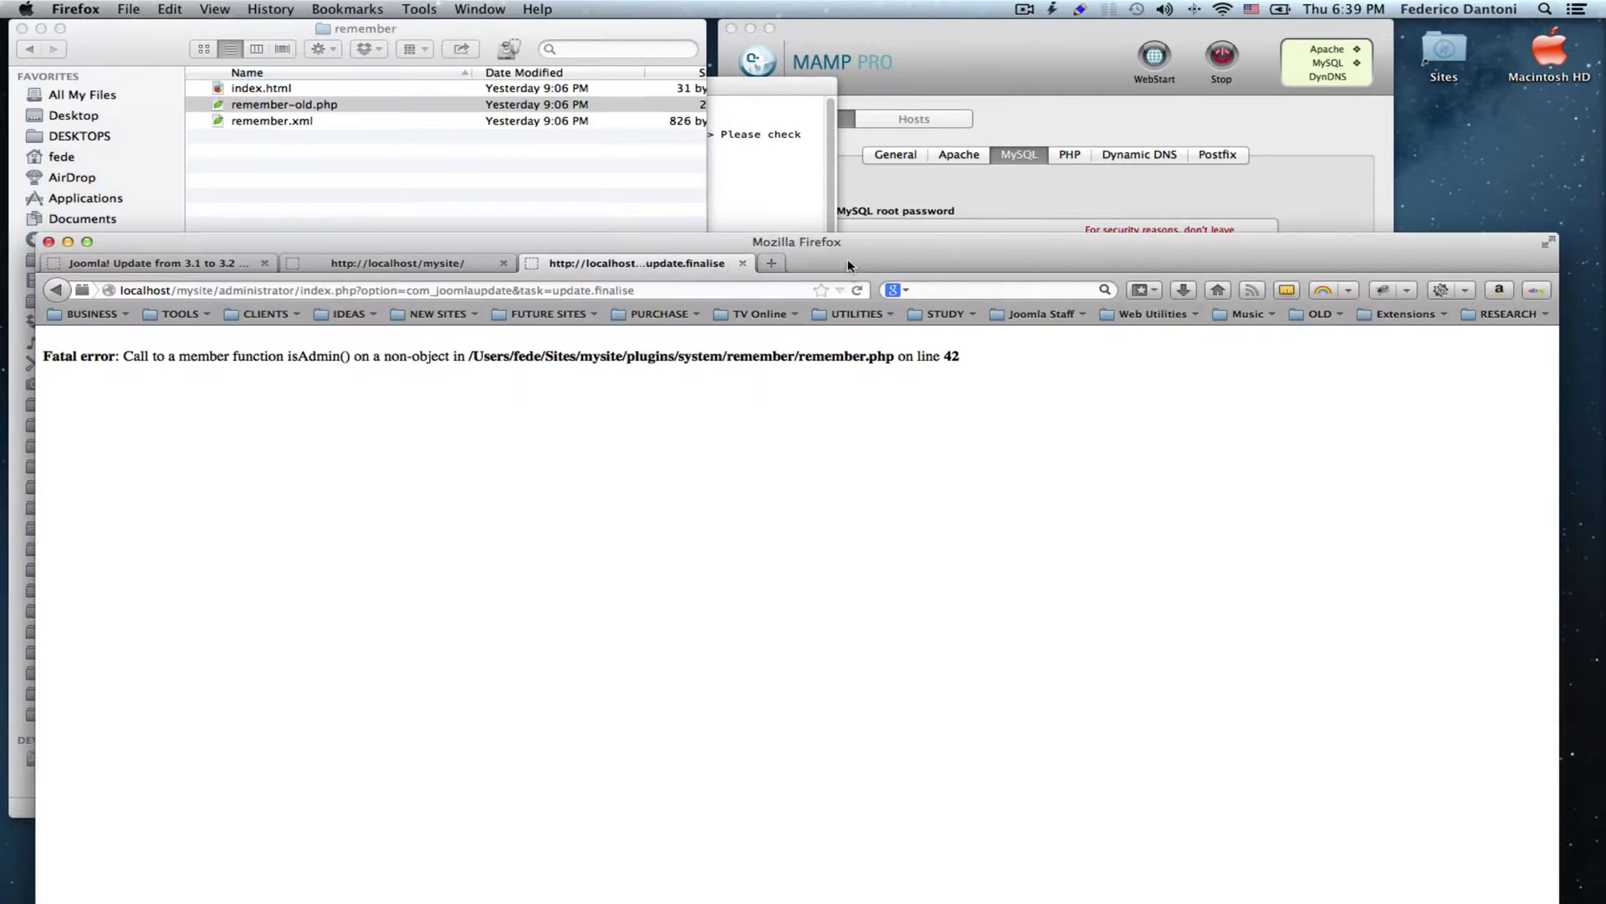
drag(847, 259, 857, 98)
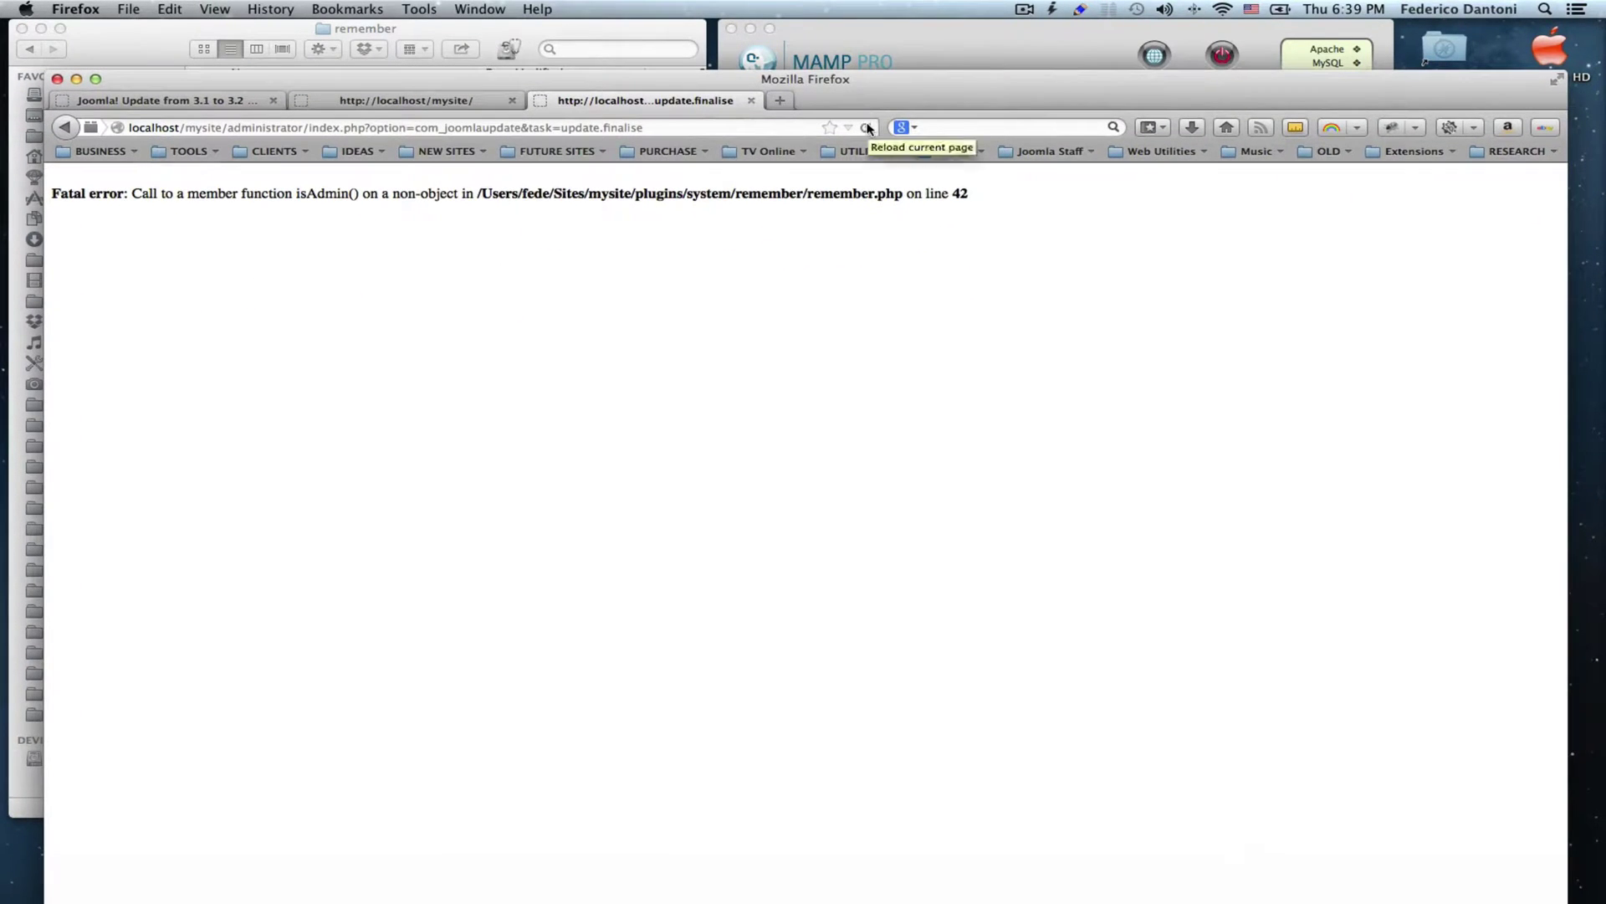
click(868, 129)
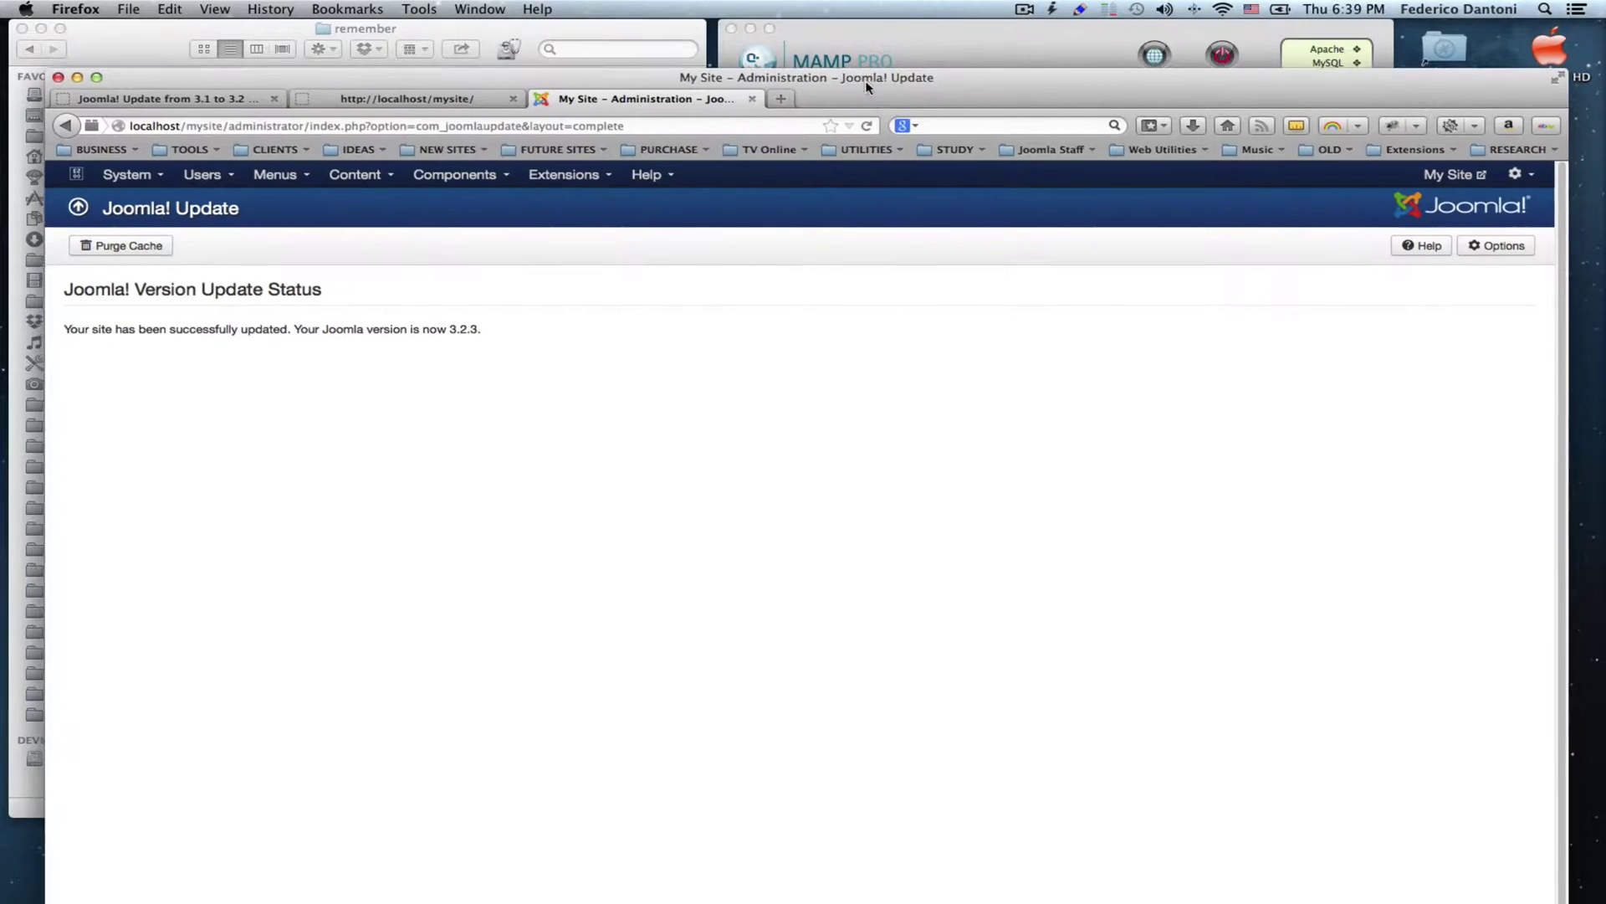
drag(867, 86, 844, 10)
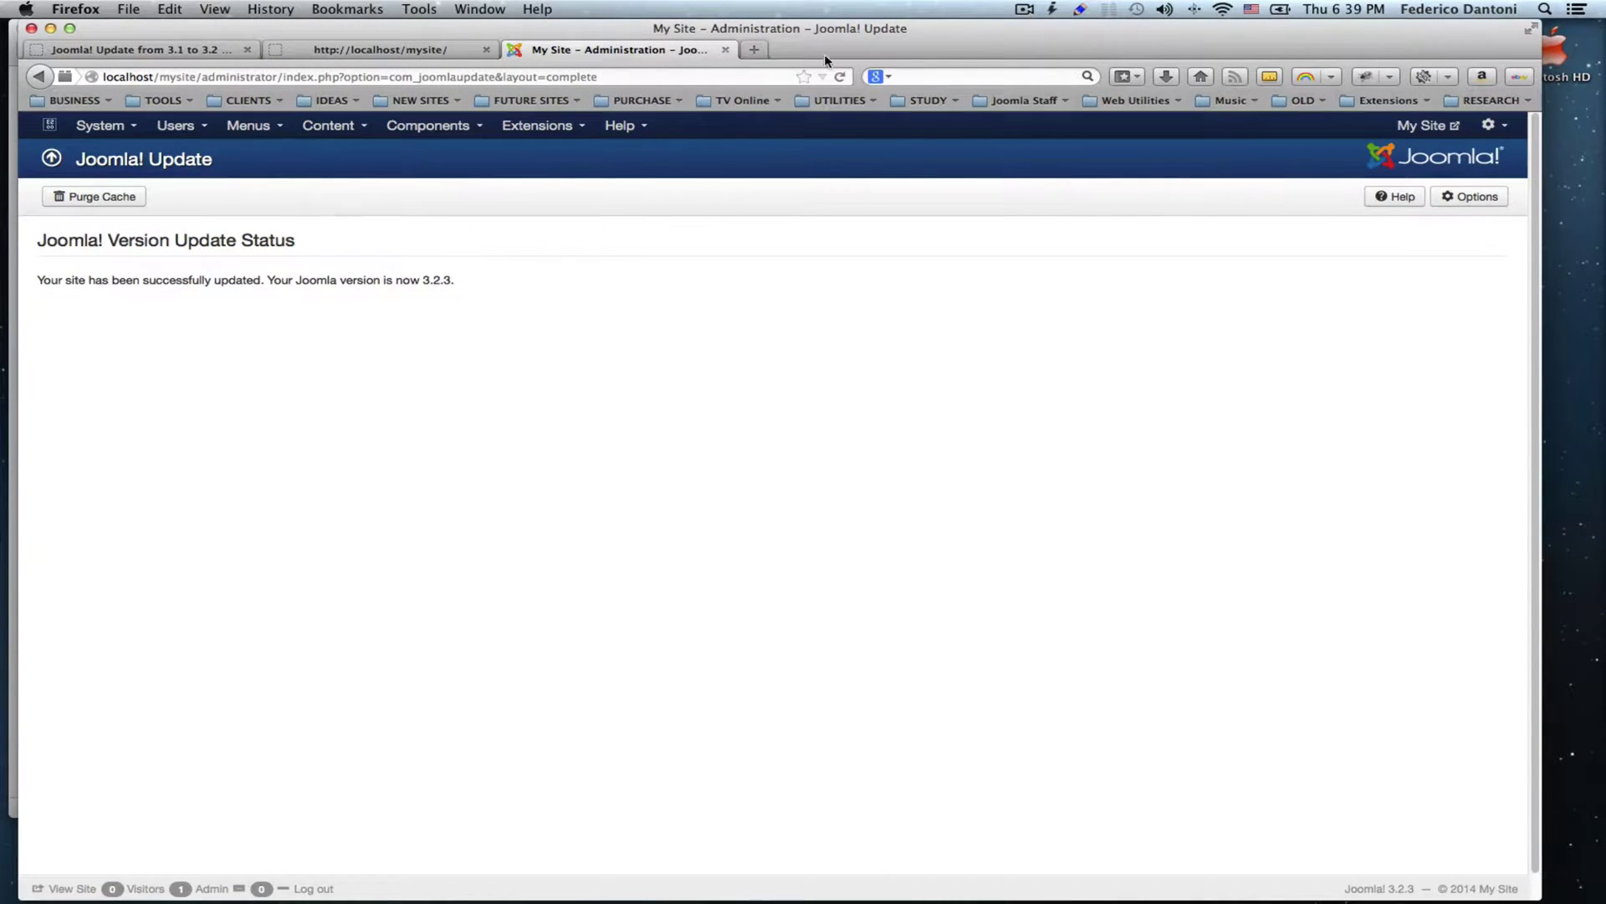
- Go to Extensions > Extension Manager in the admin menu
mouse_move(818, 28)
mouse_down()
mouse_move(876, 329)
mouse_move(857, 223)
mouse_move(895, 47)
mouse_up()
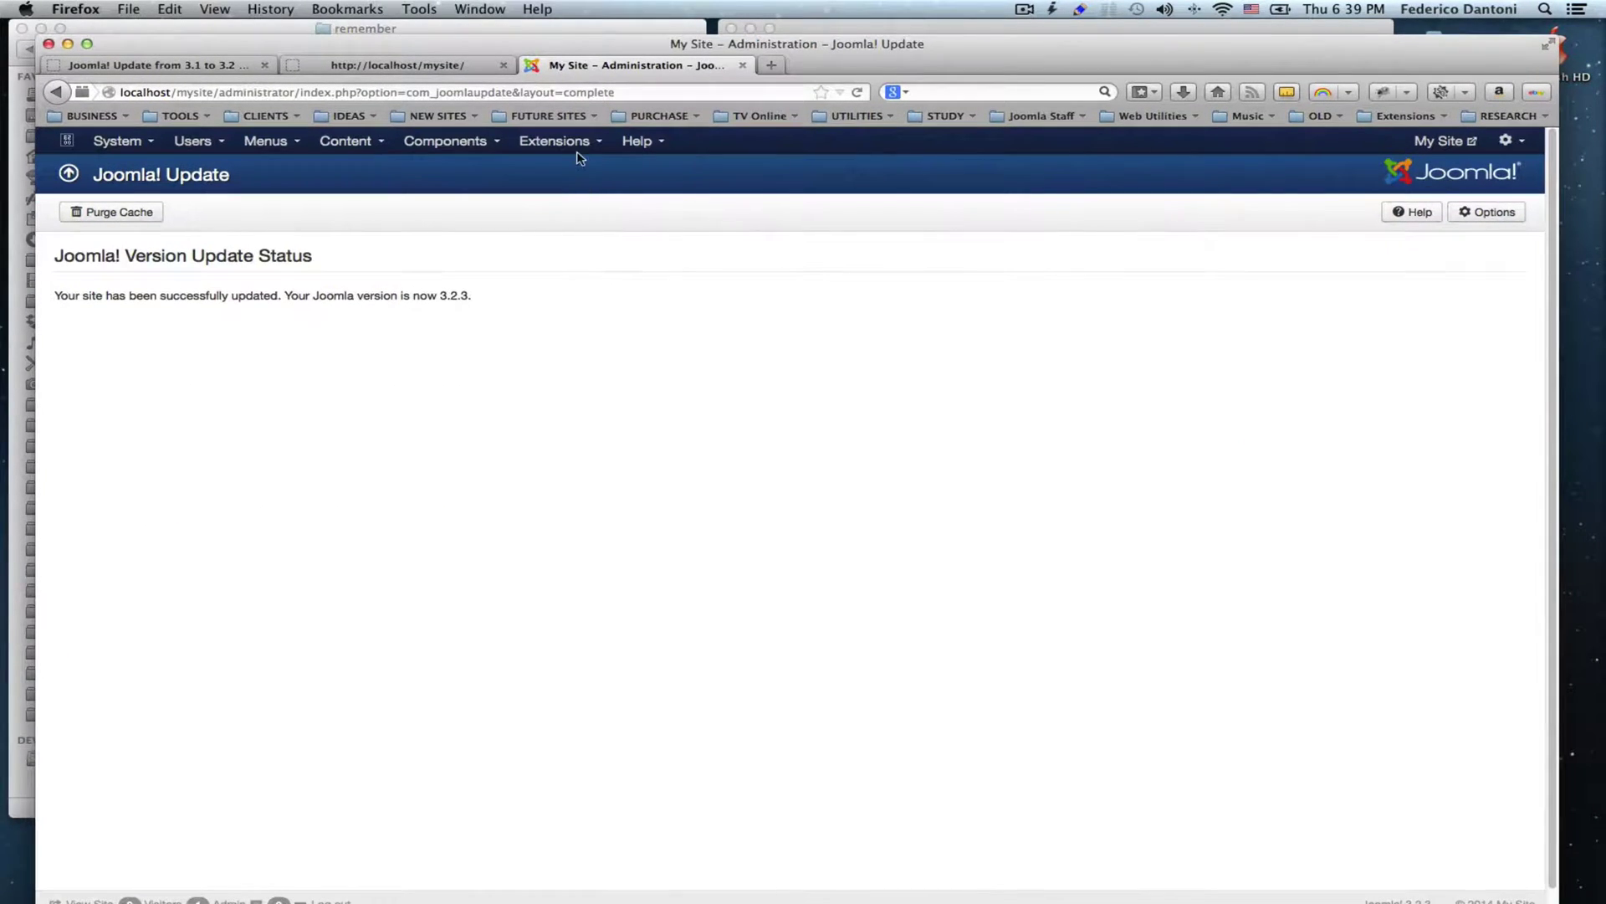
click(567, 146)
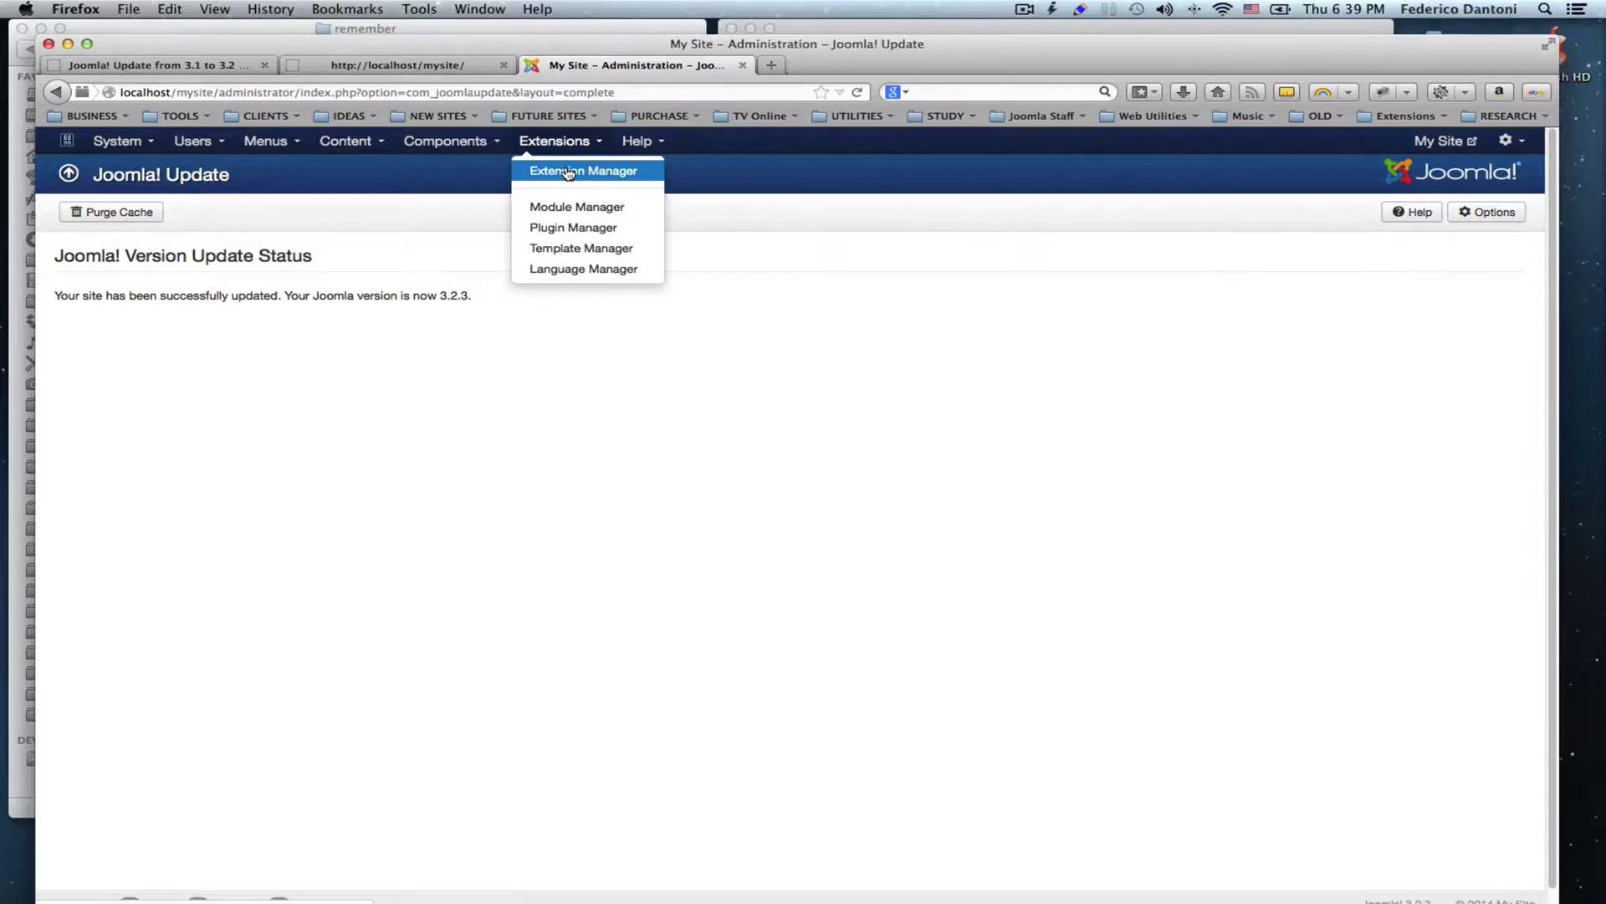
click(566, 169)
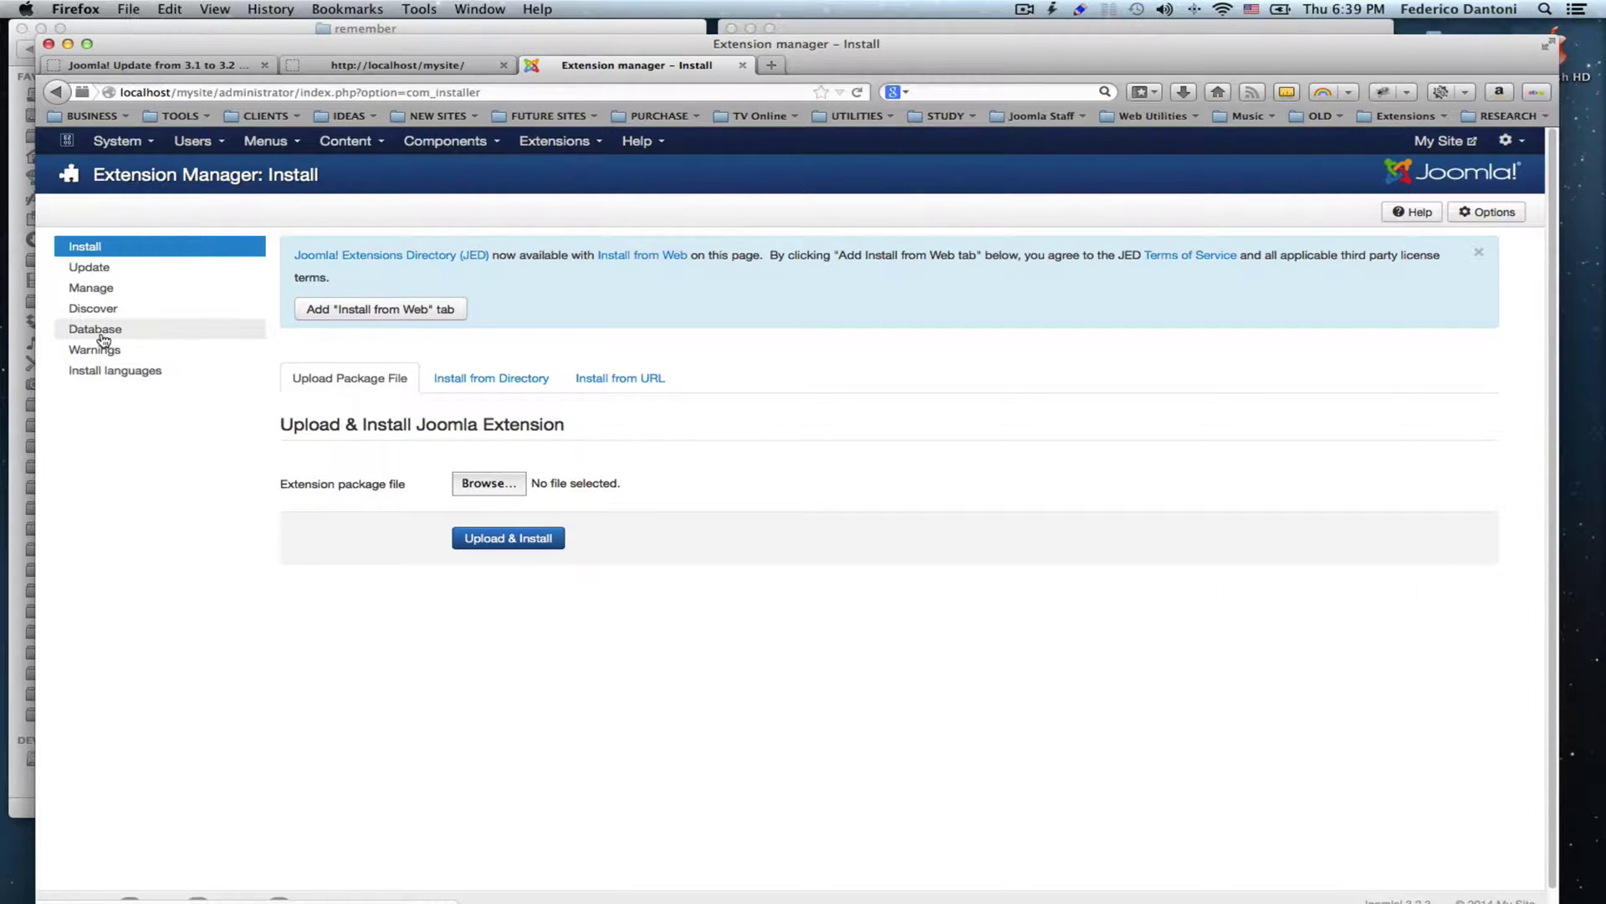
- Open the Extension Manager's Database view and press Fix to show the schema mismatch
click(102, 338)
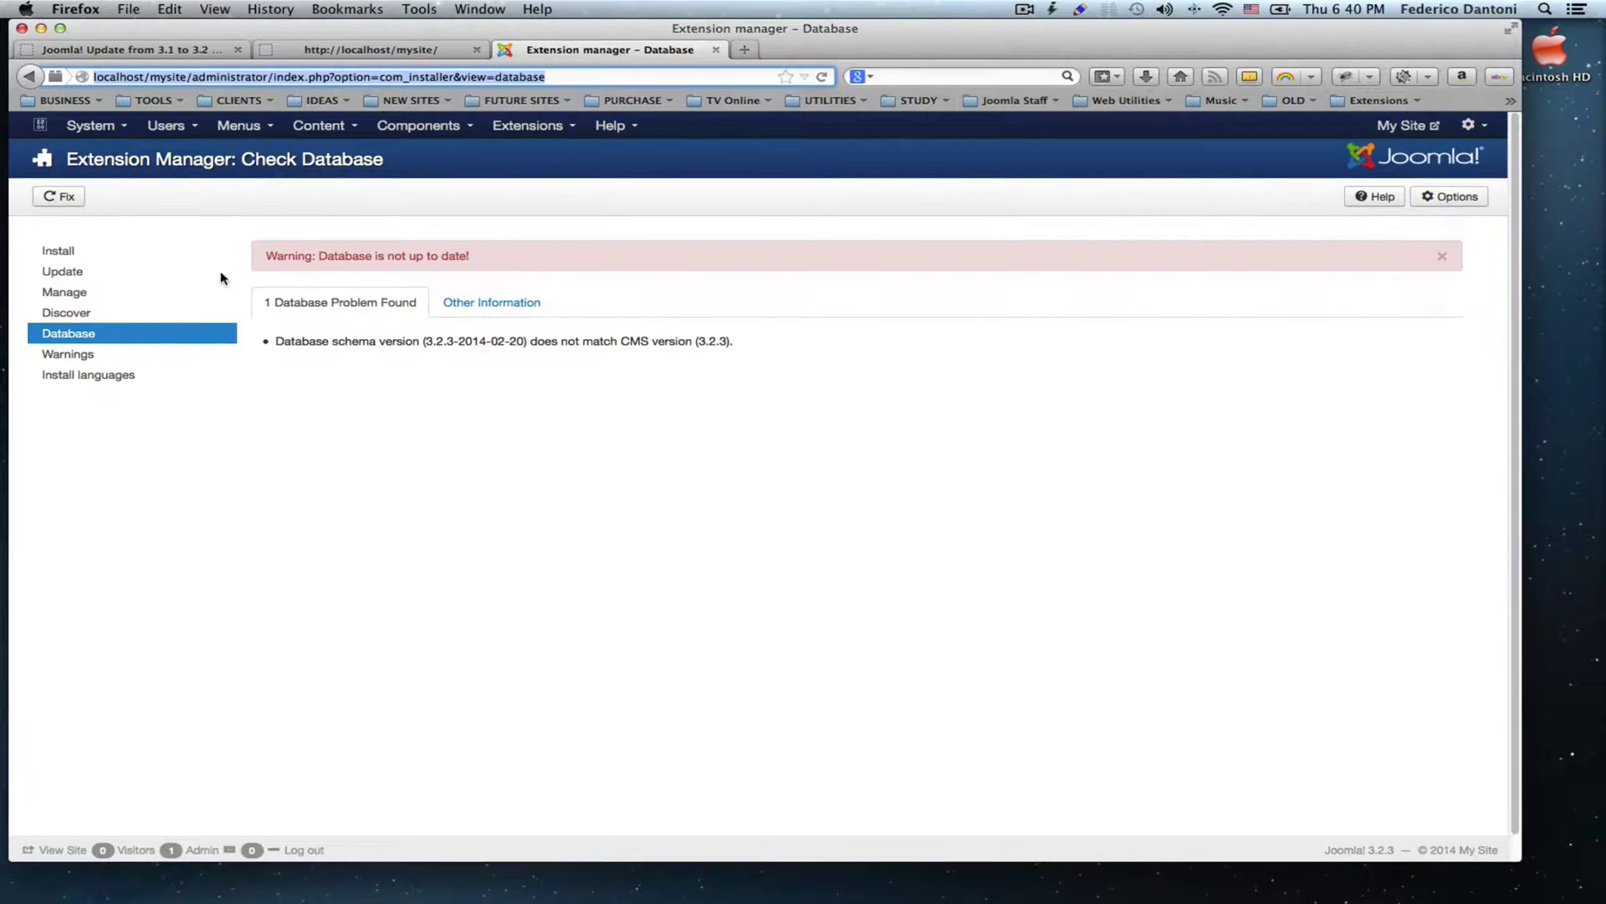
click(65, 197)
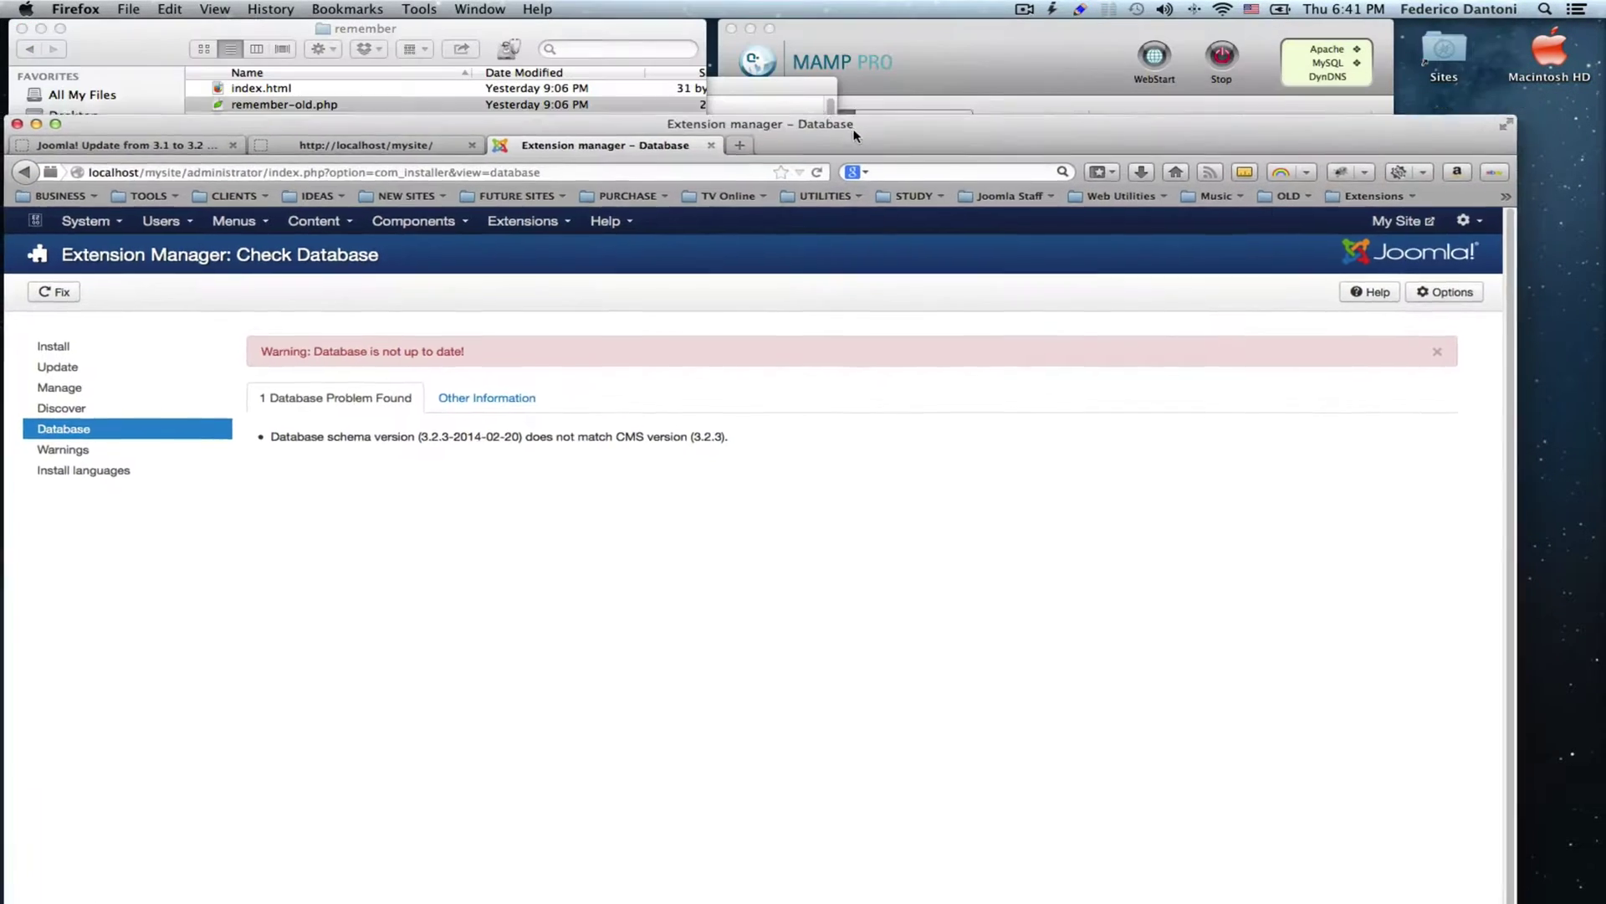
- Delete '-old' to rename remember-old.php back to remember.php
drag(862, 23, 889, 273)
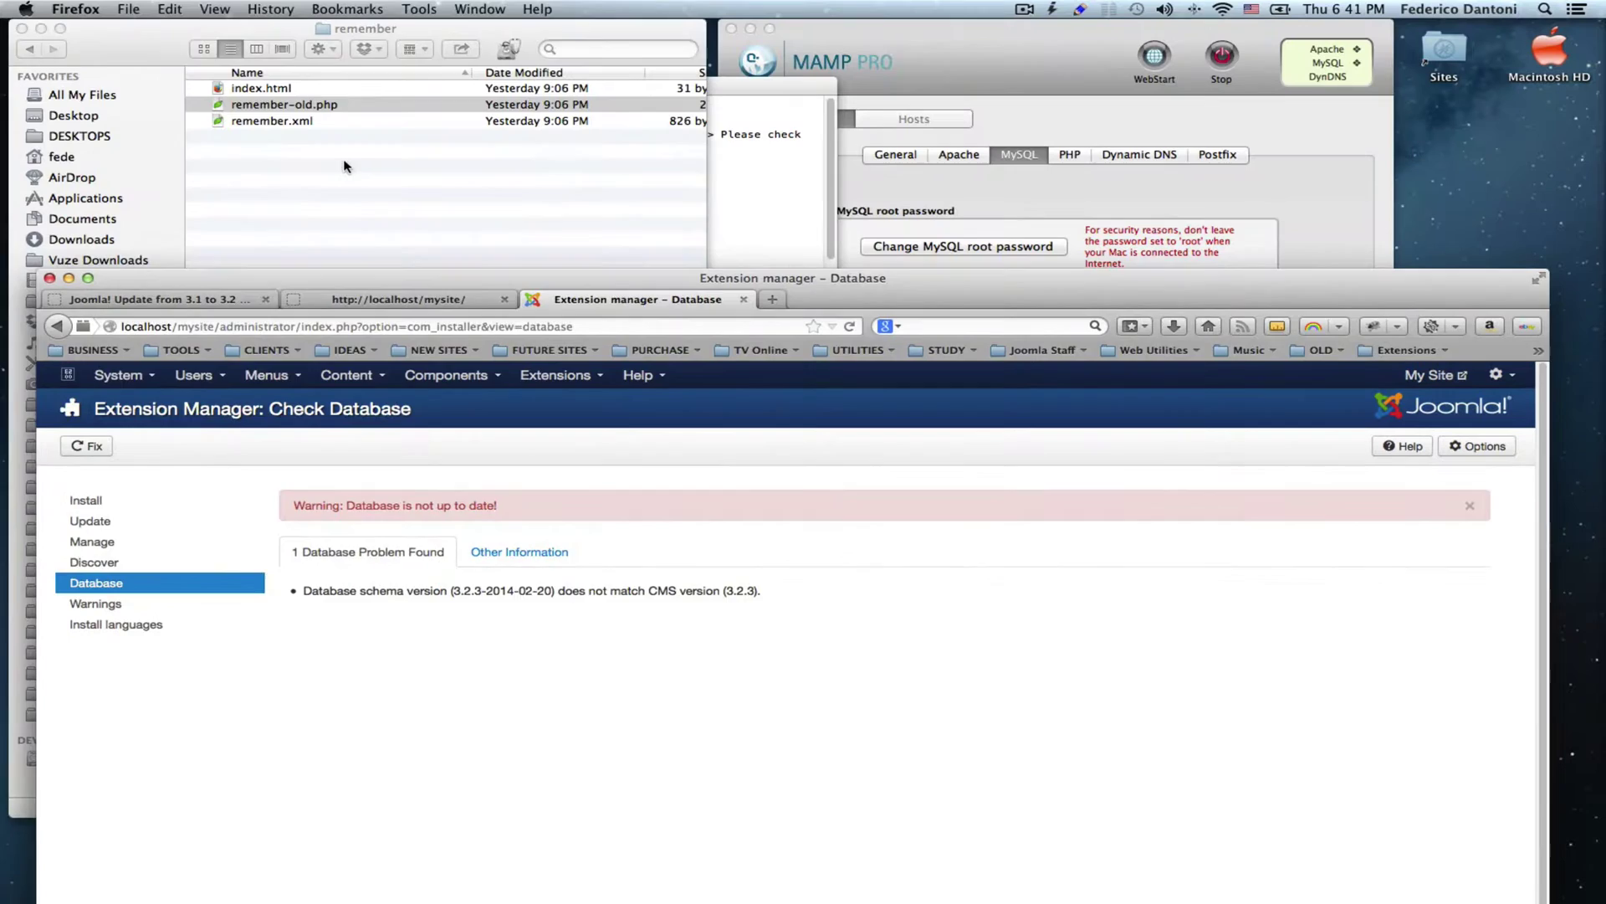
click(295, 105)
click(286, 108)
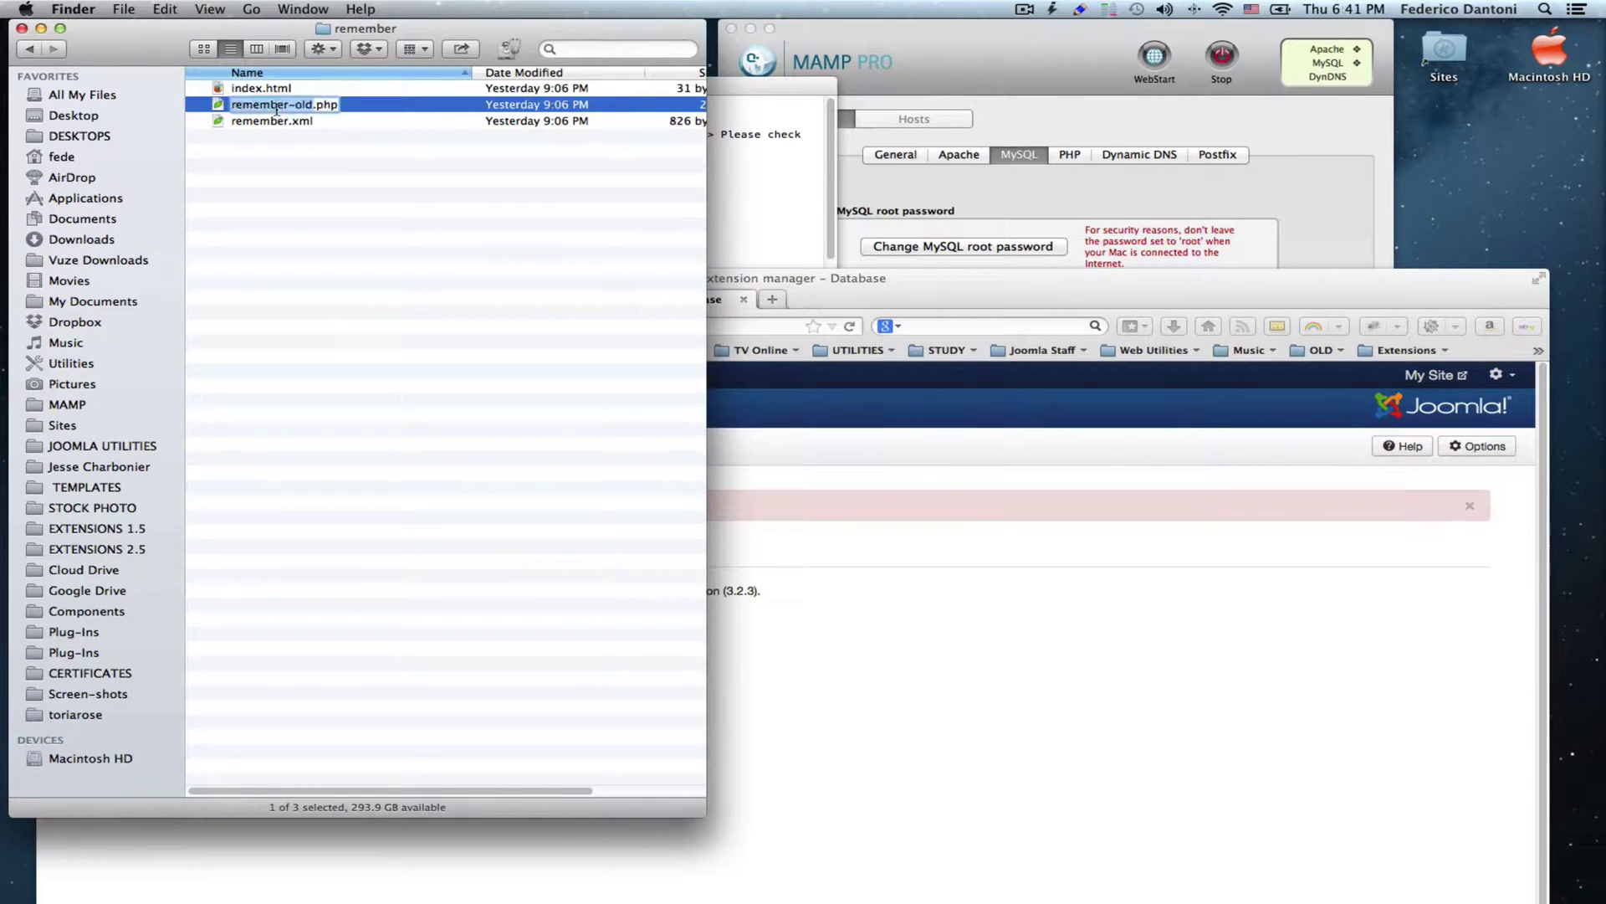
click(288, 108)
key(Delete)
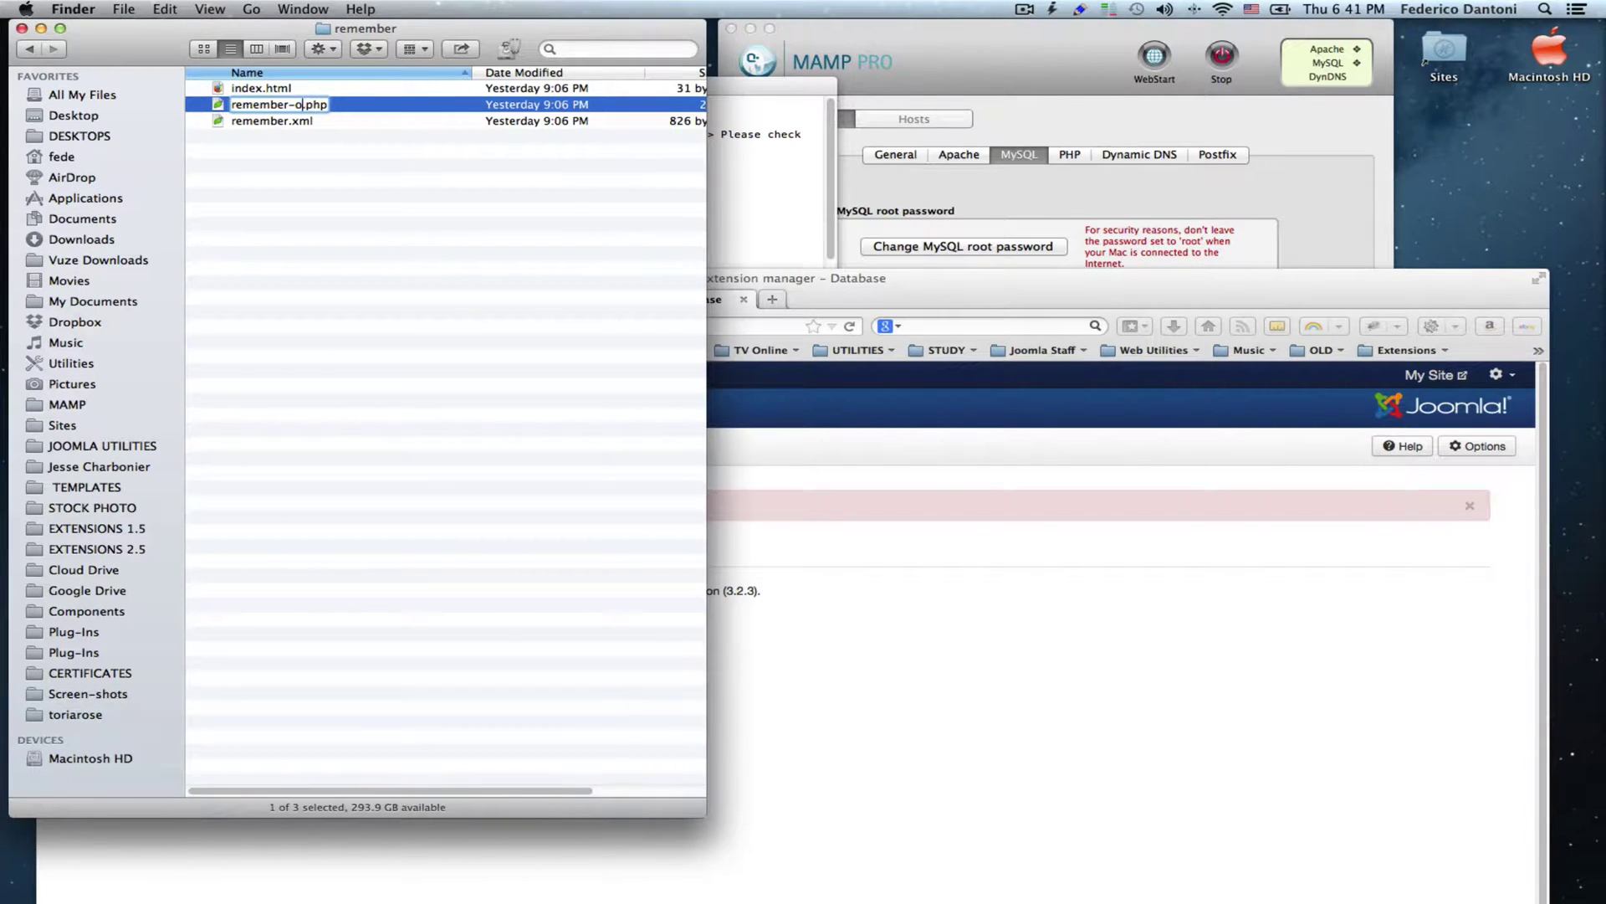
key(Delete)
key(Delete)
key(Delete)
key(Return)
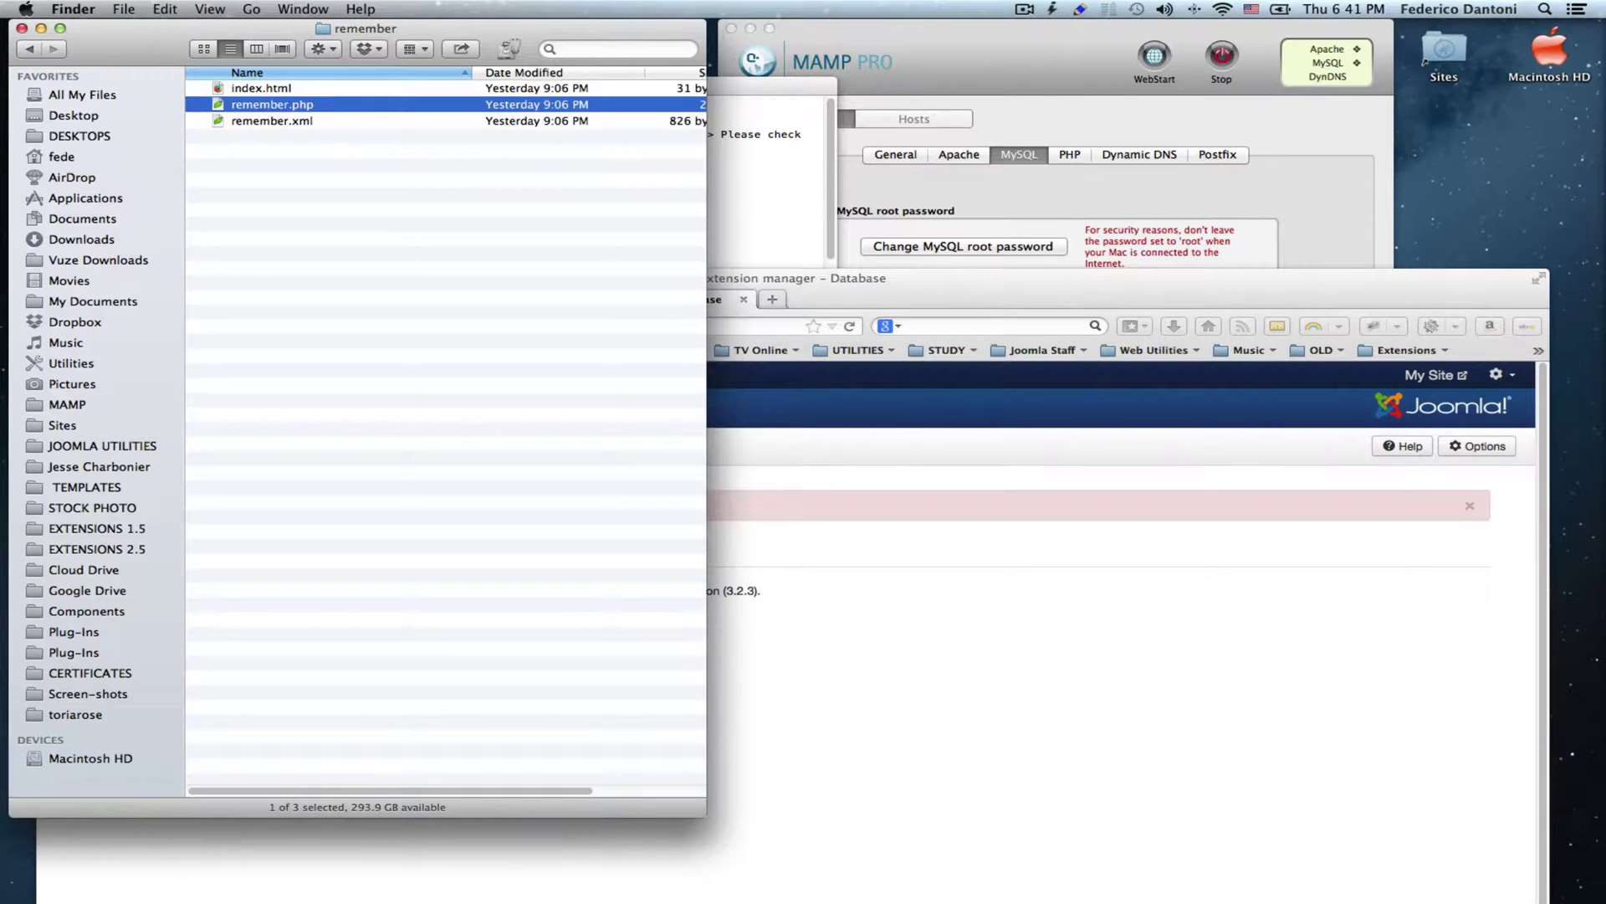
drag(919, 286, 920, 6)
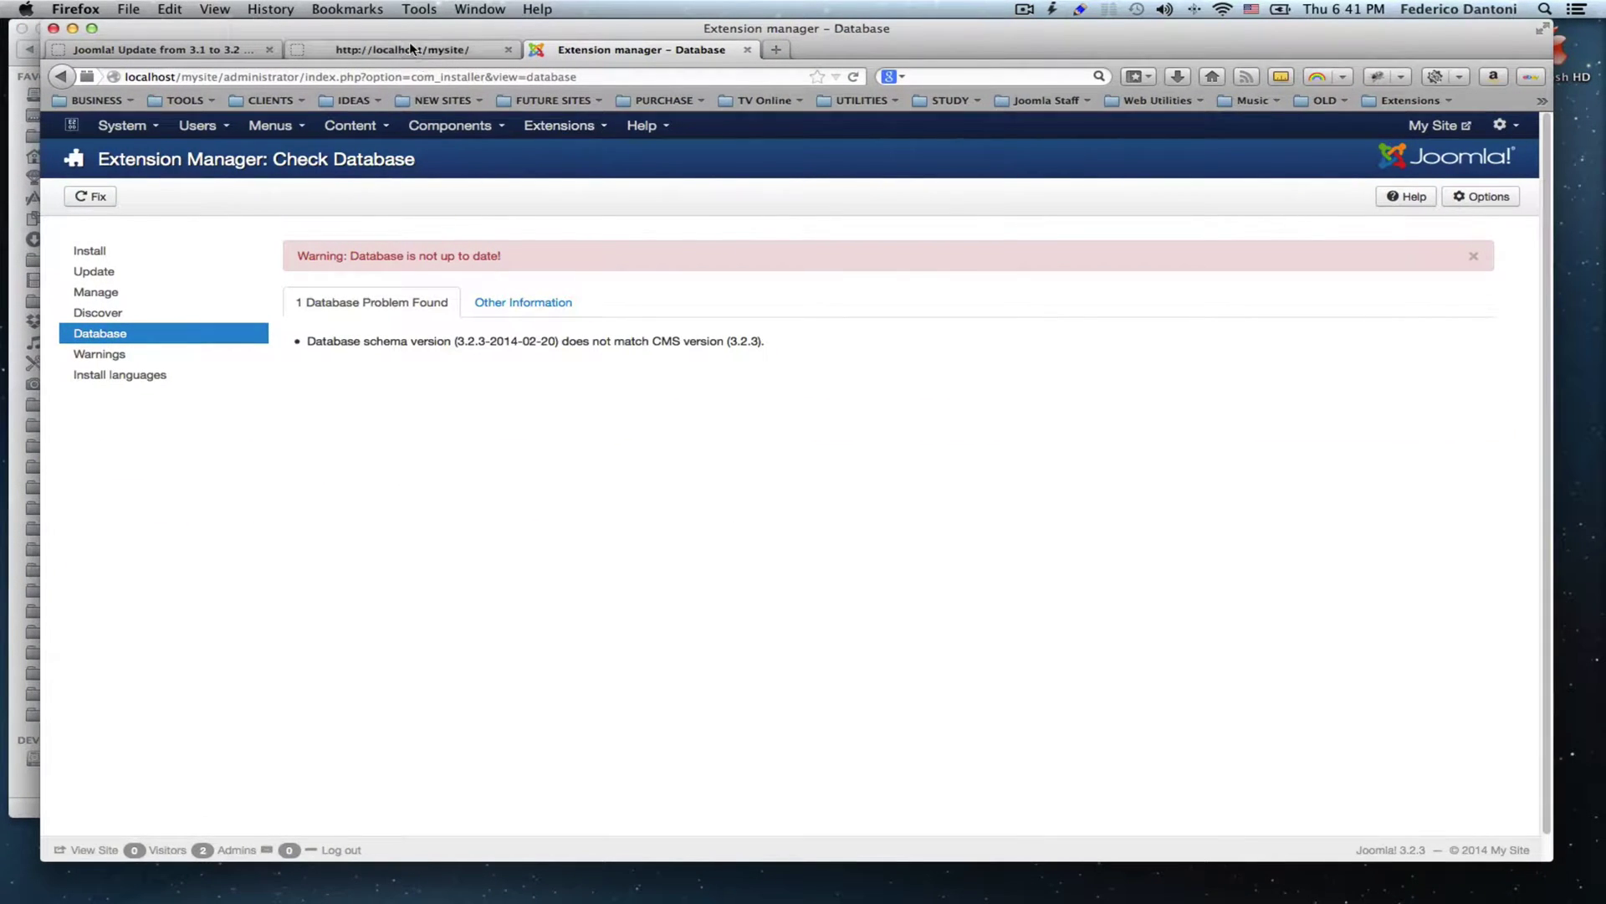
- Reload the localhost/mysite front end, then reload the Extension Manager Database page
click(414, 51)
click(855, 77)
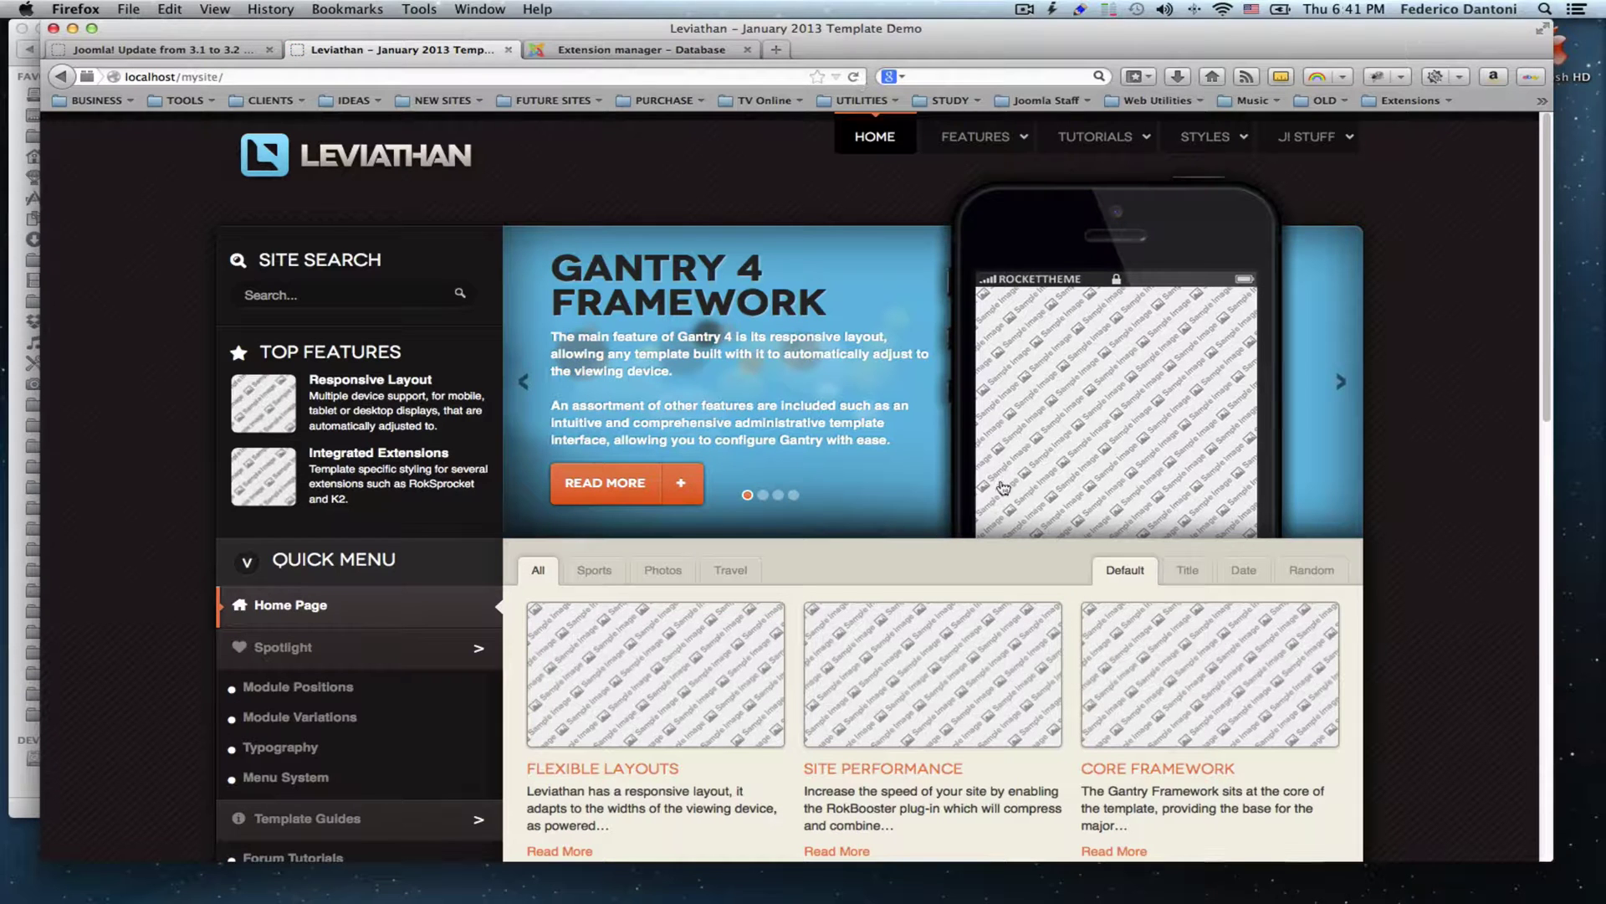
click(622, 52)
click(855, 77)
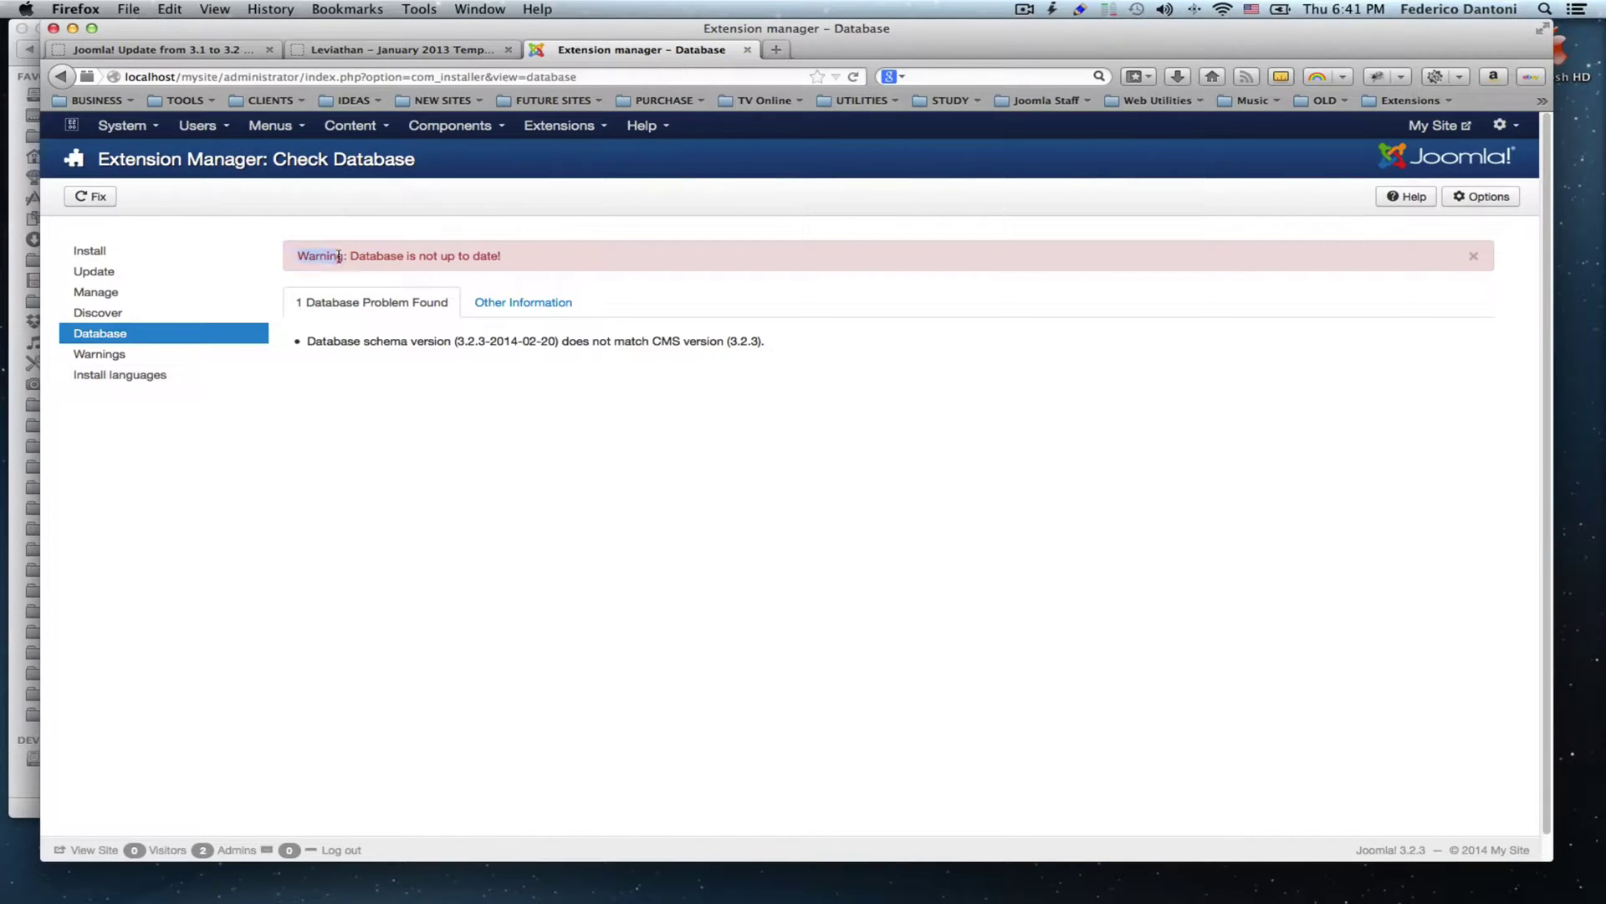
- Highlight the database warning, schema mismatch message and version number on the Database page
drag(297, 253, 474, 257)
click(519, 264)
mouse_move(312, 343)
mouse_down()
mouse_move(543, 352)
mouse_move(525, 356)
mouse_up()
click(521, 354)
drag(739, 340, 749, 341)
click(495, 346)
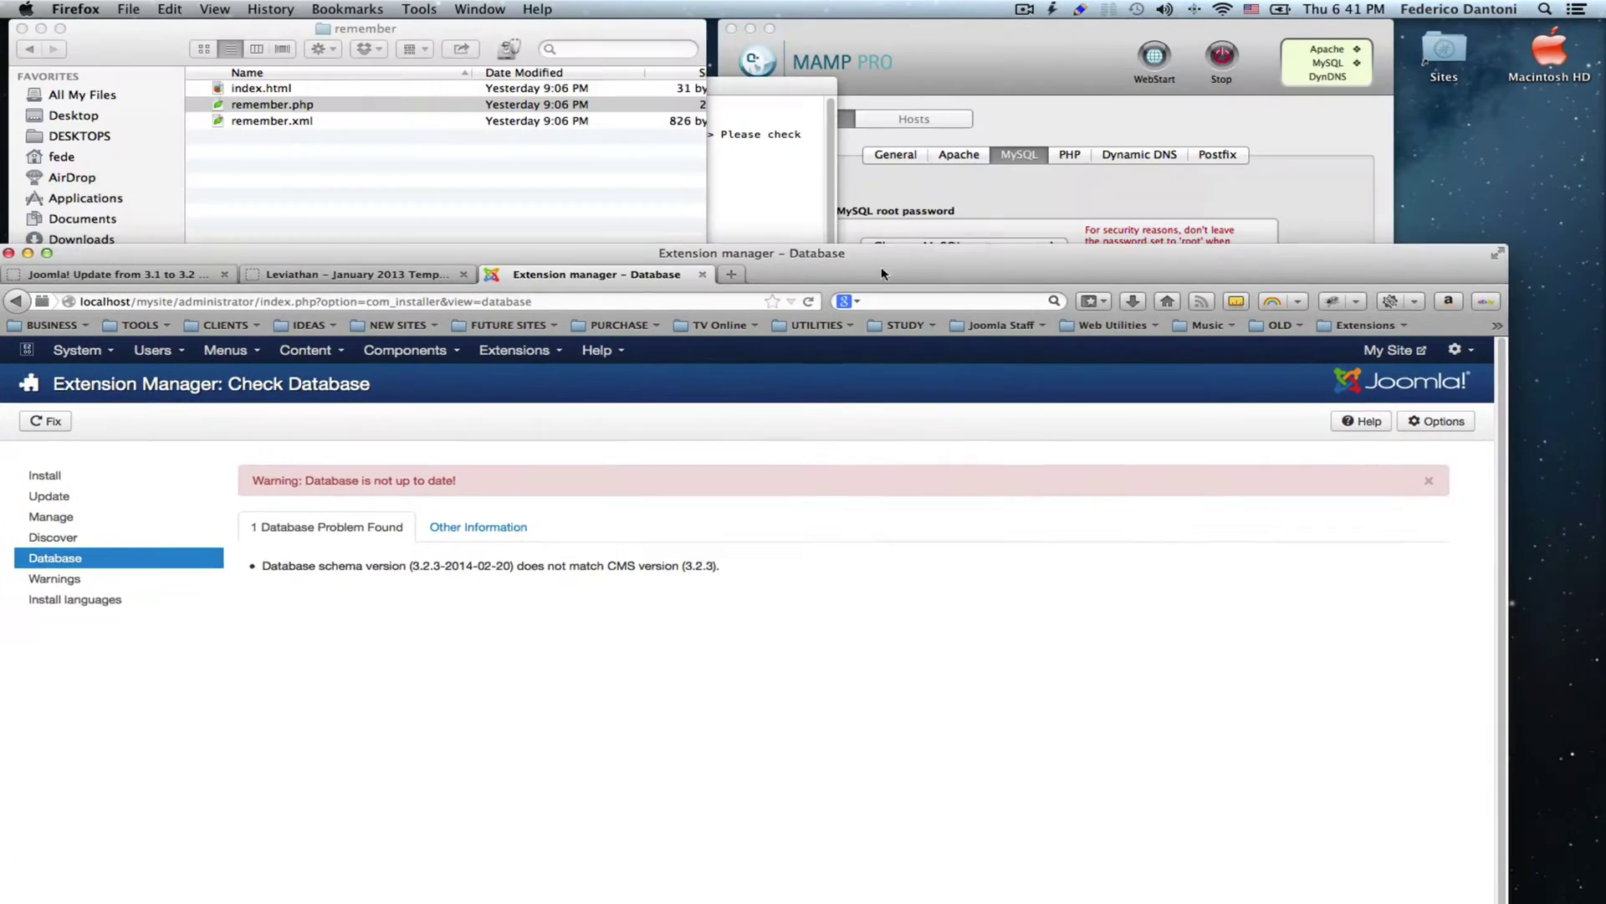
- Launch phpMyAdmin from MAMP PRO and log in
drag(925, 28, 902, 312)
click(1007, 98)
click(1018, 348)
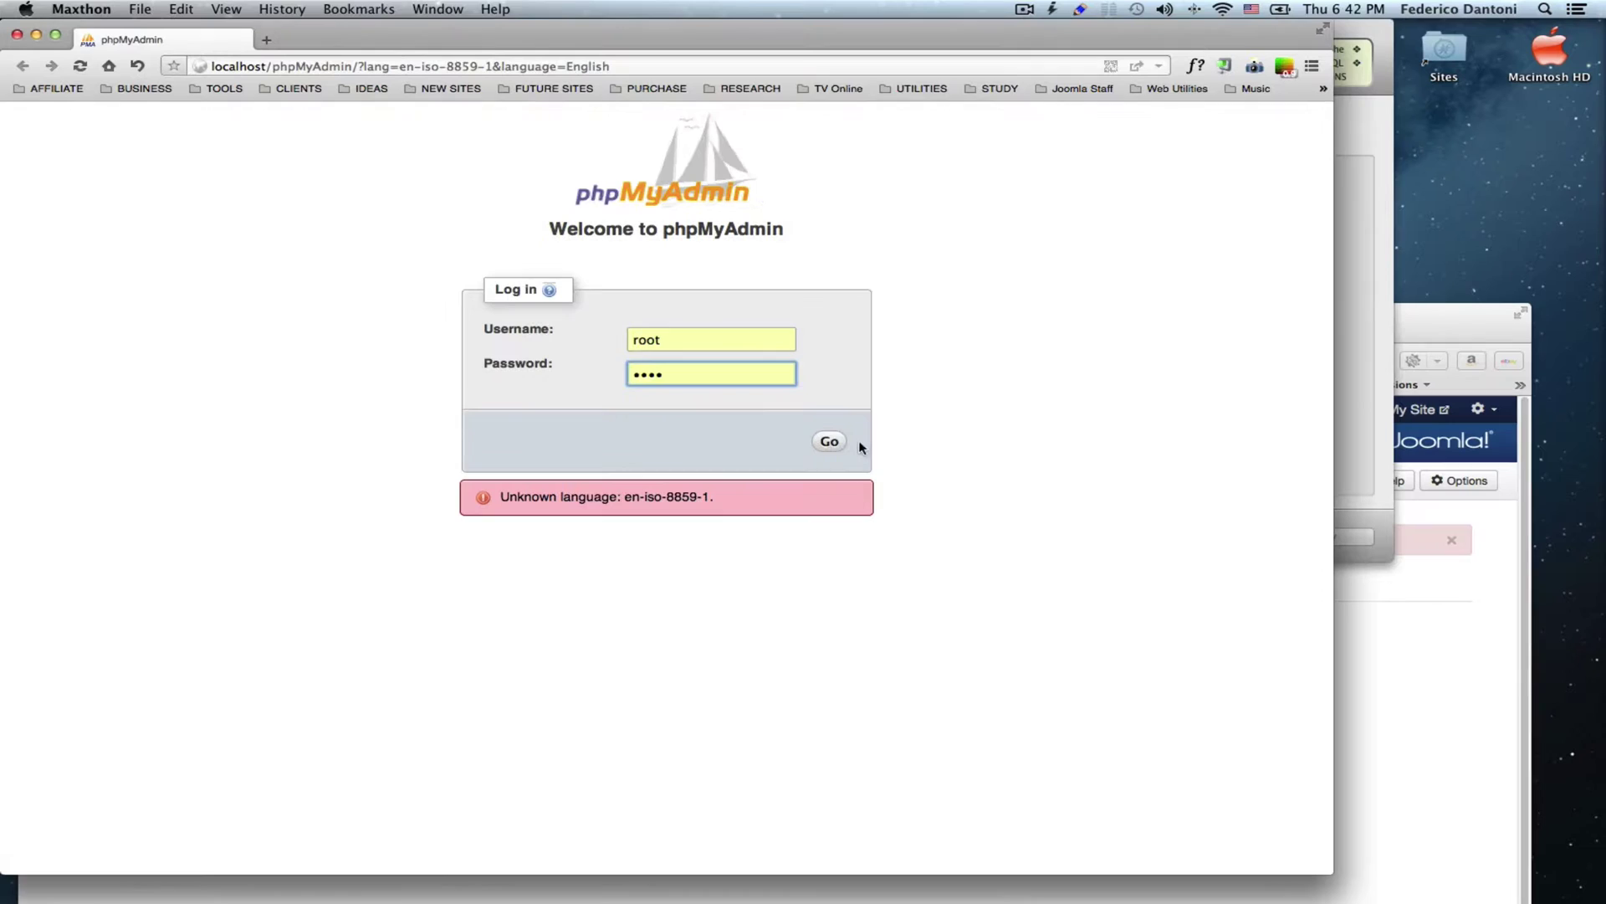
click(833, 441)
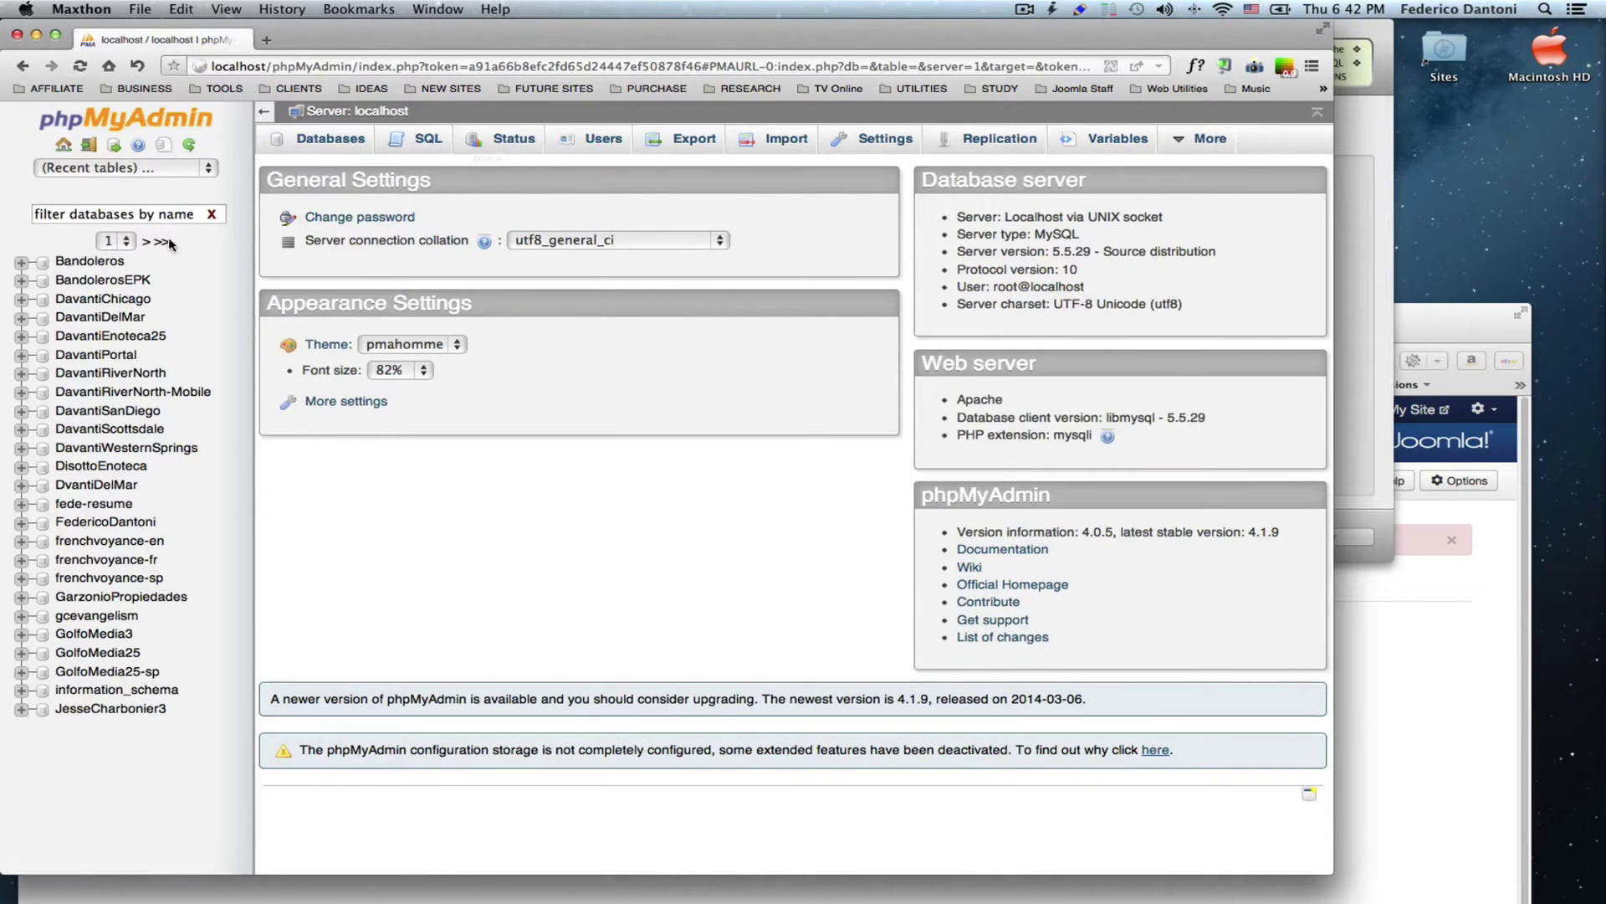
- Open the MyWebsite database from page 2 and browse its di1a2_schemas table
click(162, 241)
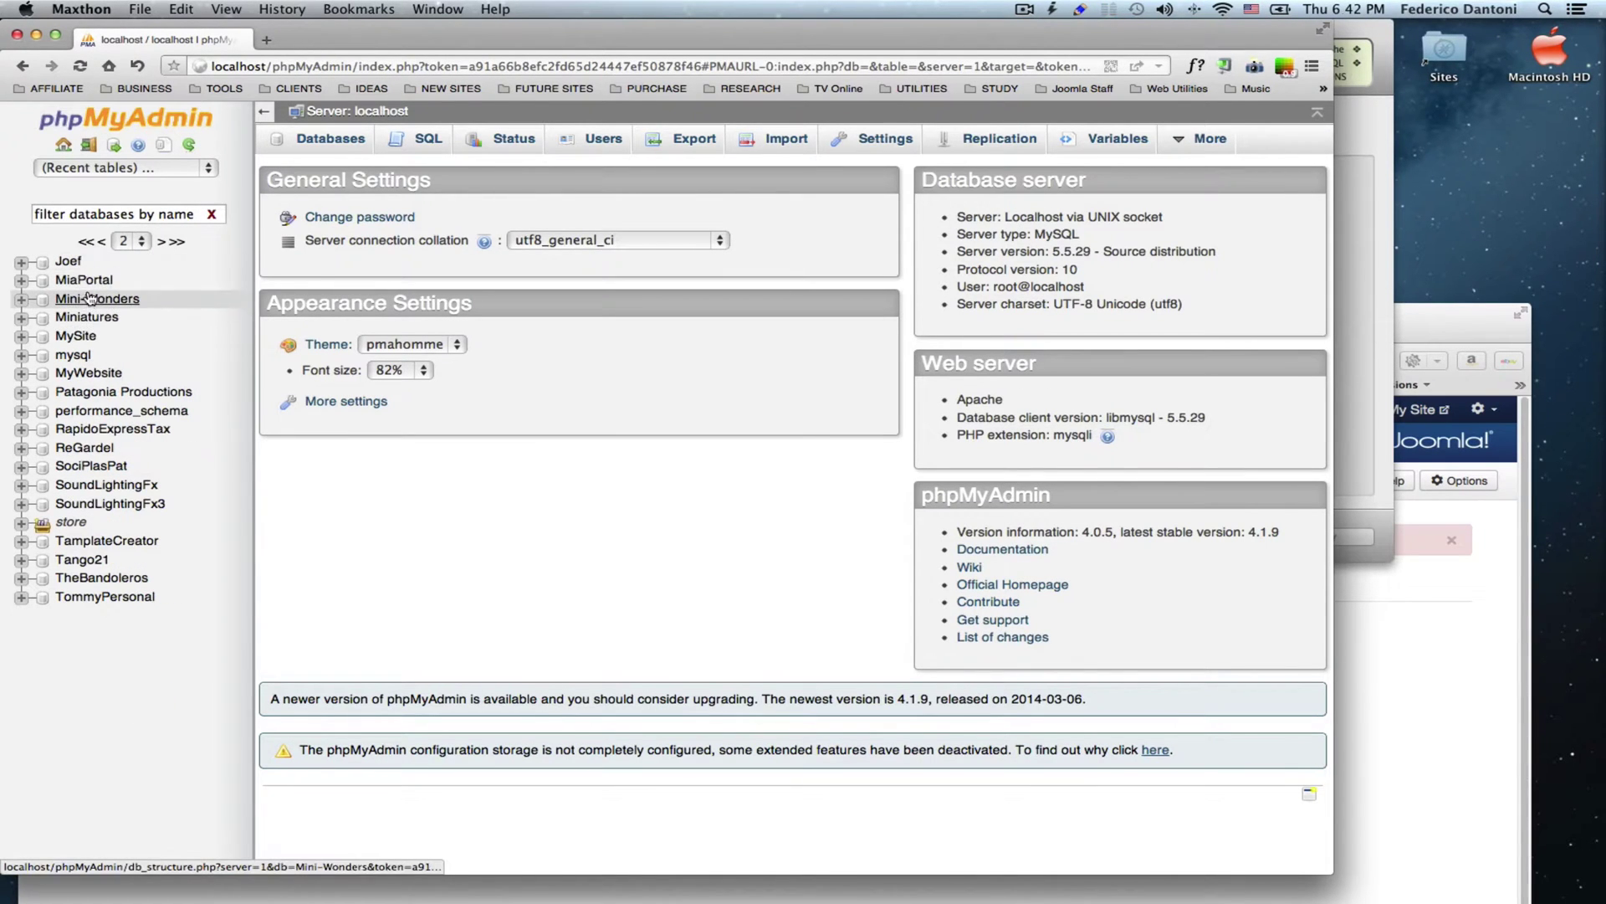
click(94, 374)
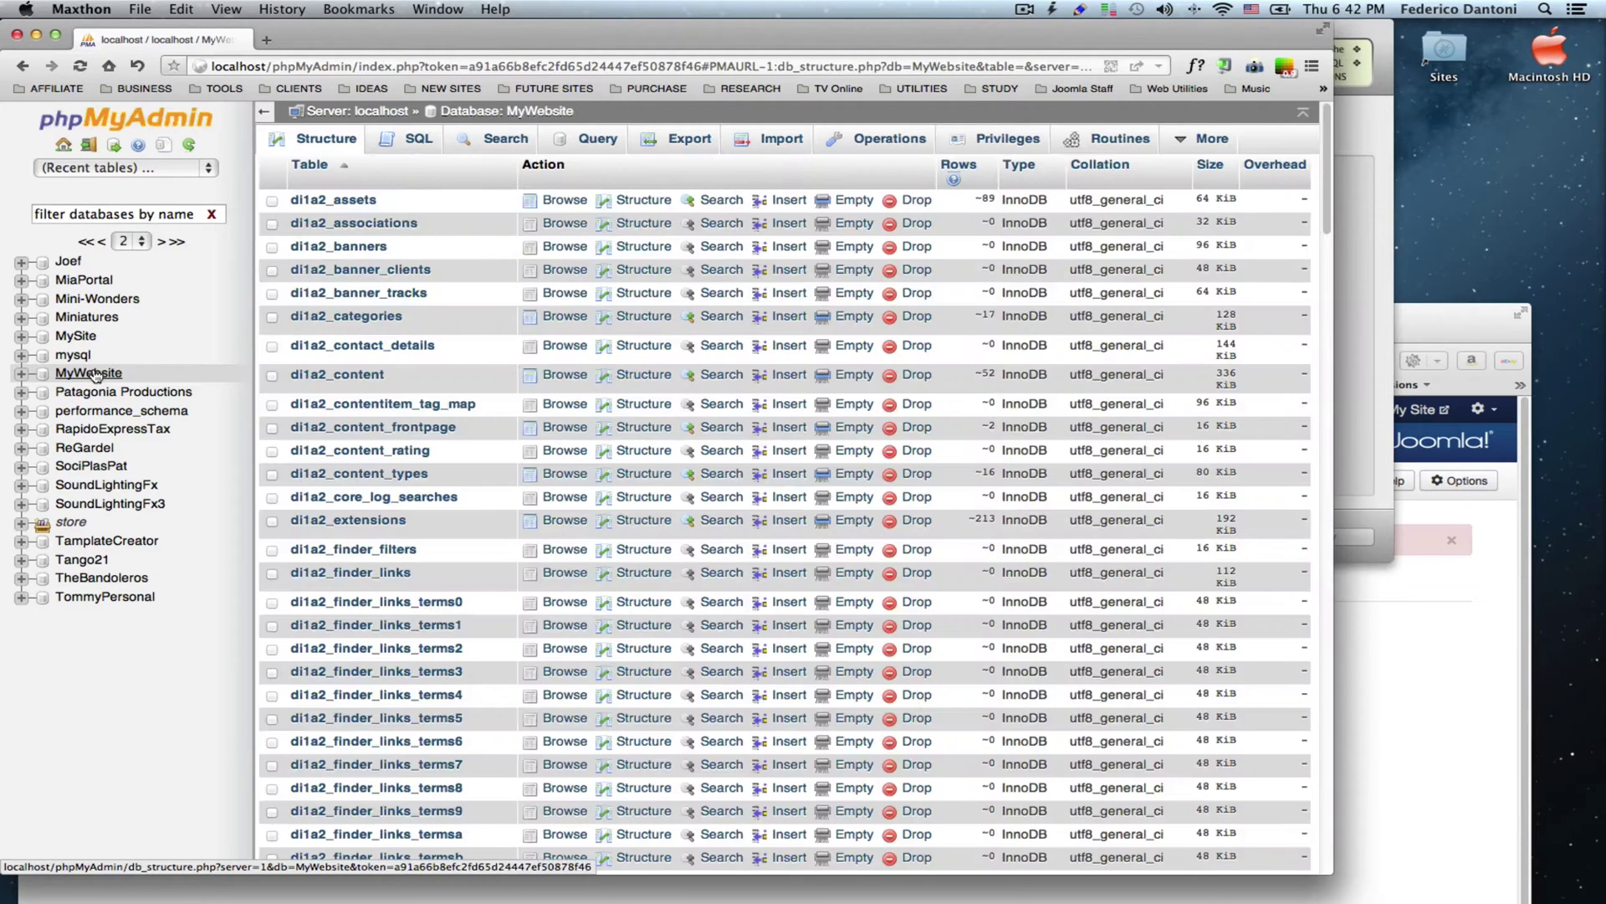
scroll(435, 388, down, 2)
scroll(442, 396, down, 4)
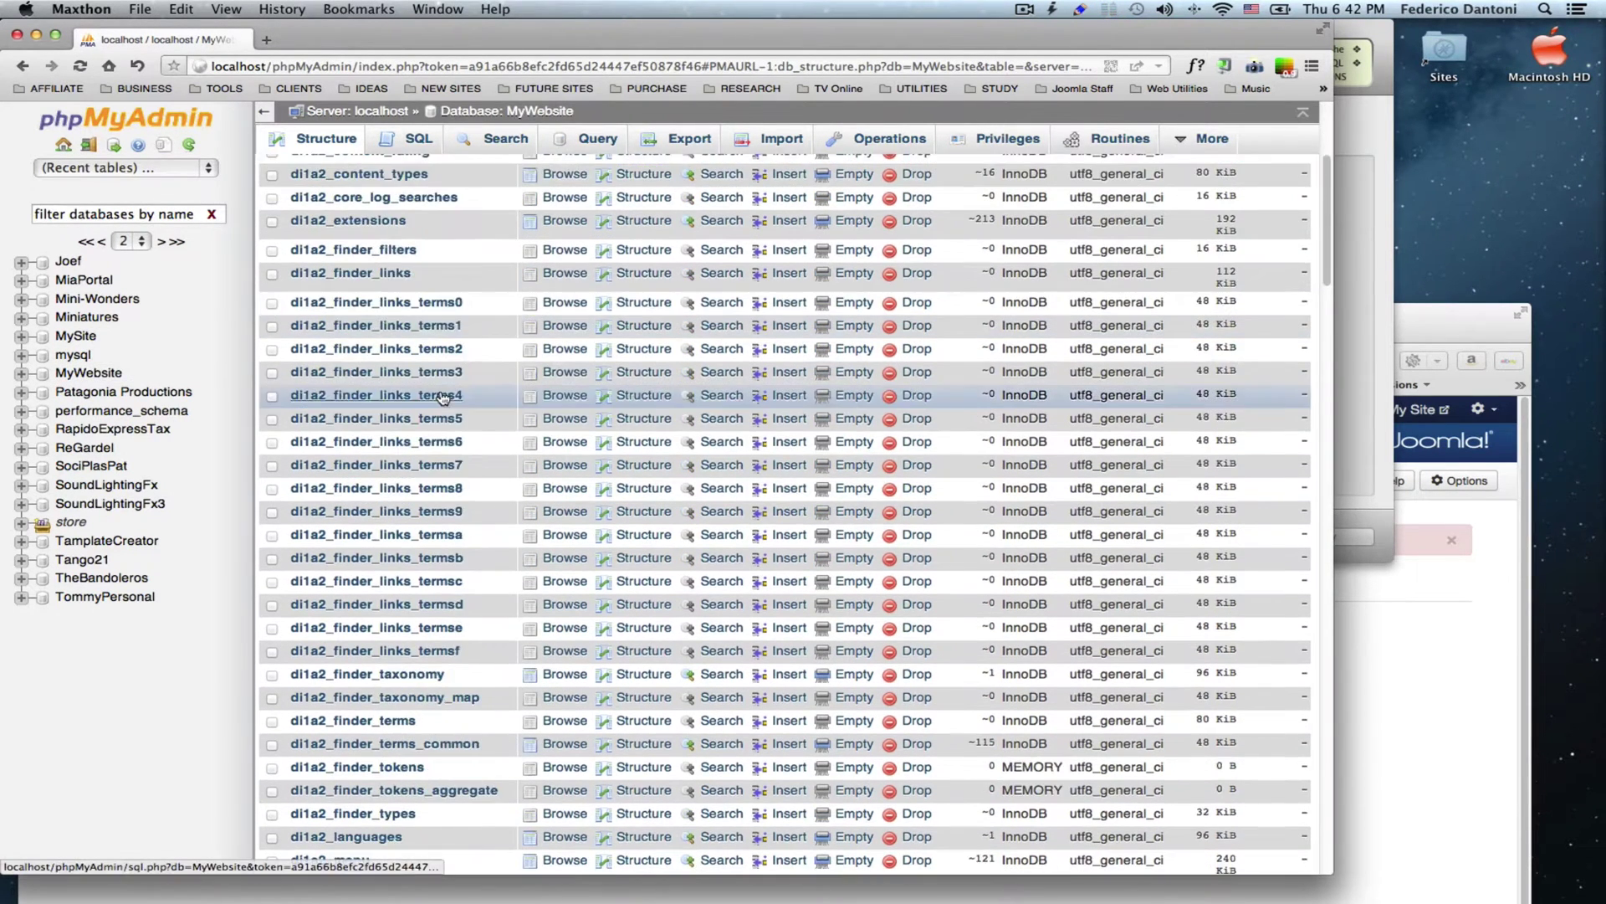
scroll(443, 396, down, 10)
scroll(446, 399, down, 10)
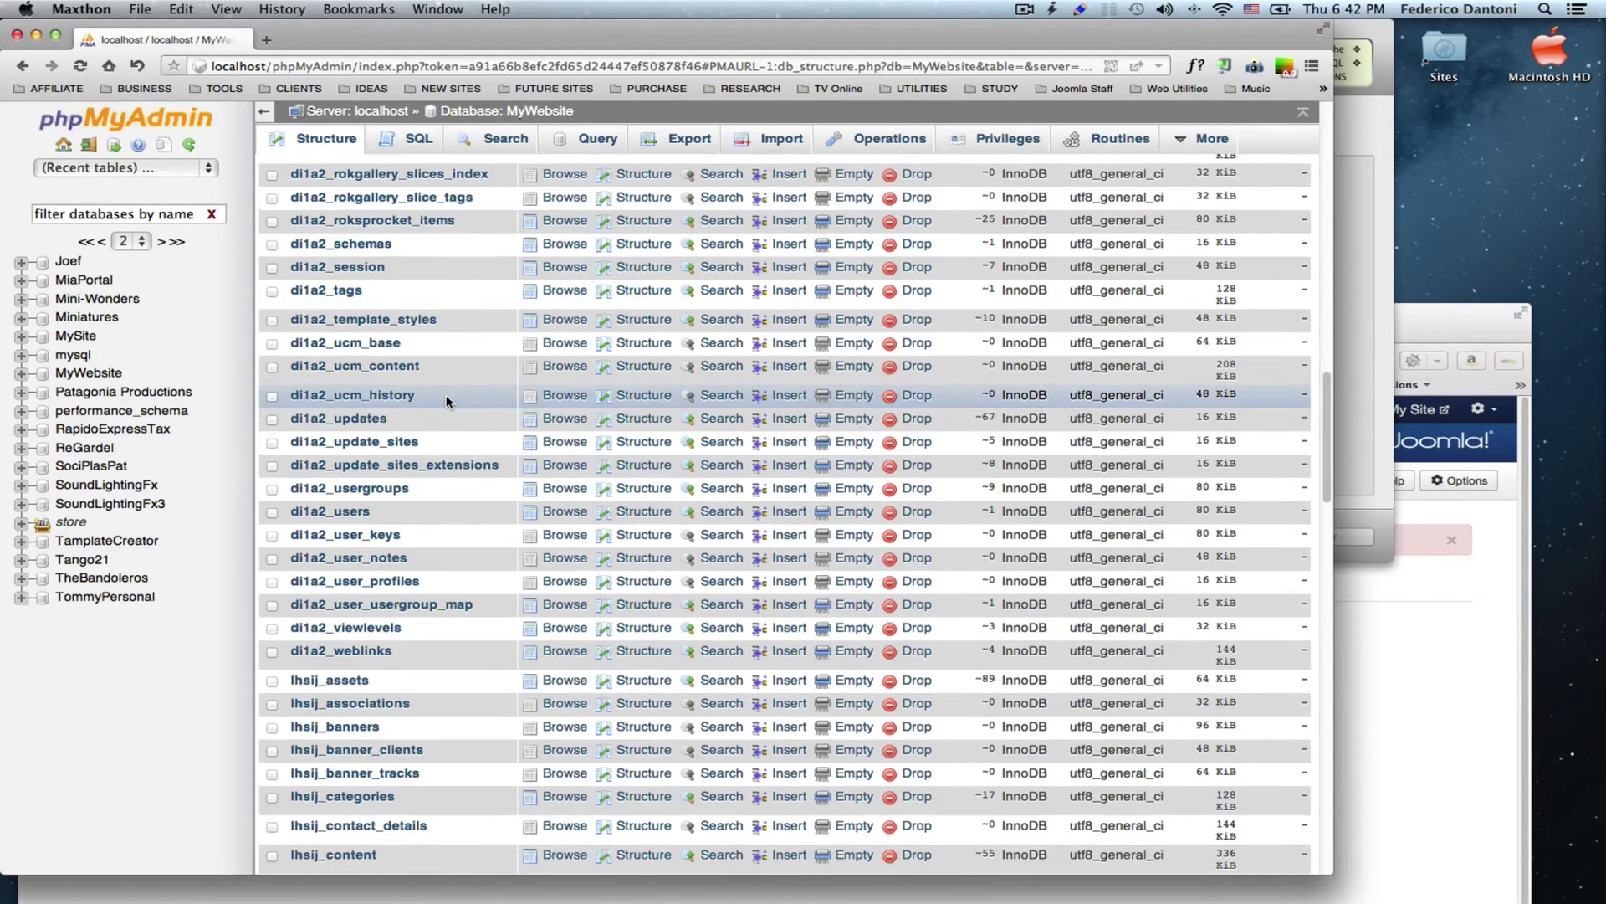
click(353, 246)
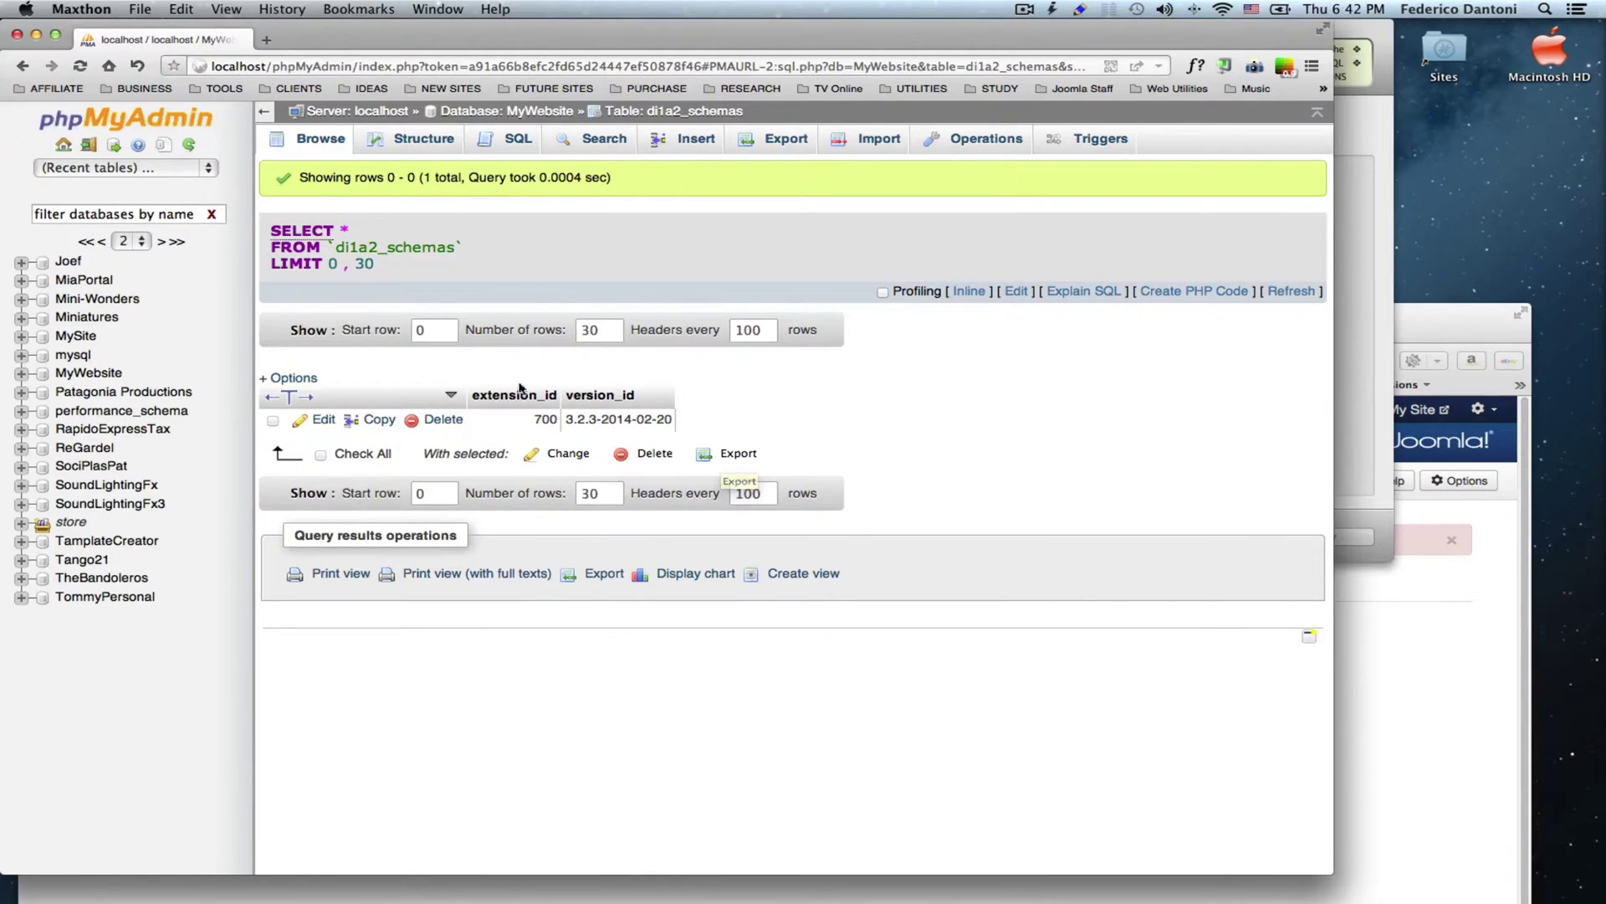
- Change extension 700's version_id from 3.2.3-2014-02-20 to 3.2.3, then recheck Joomla's database status
click(320, 421)
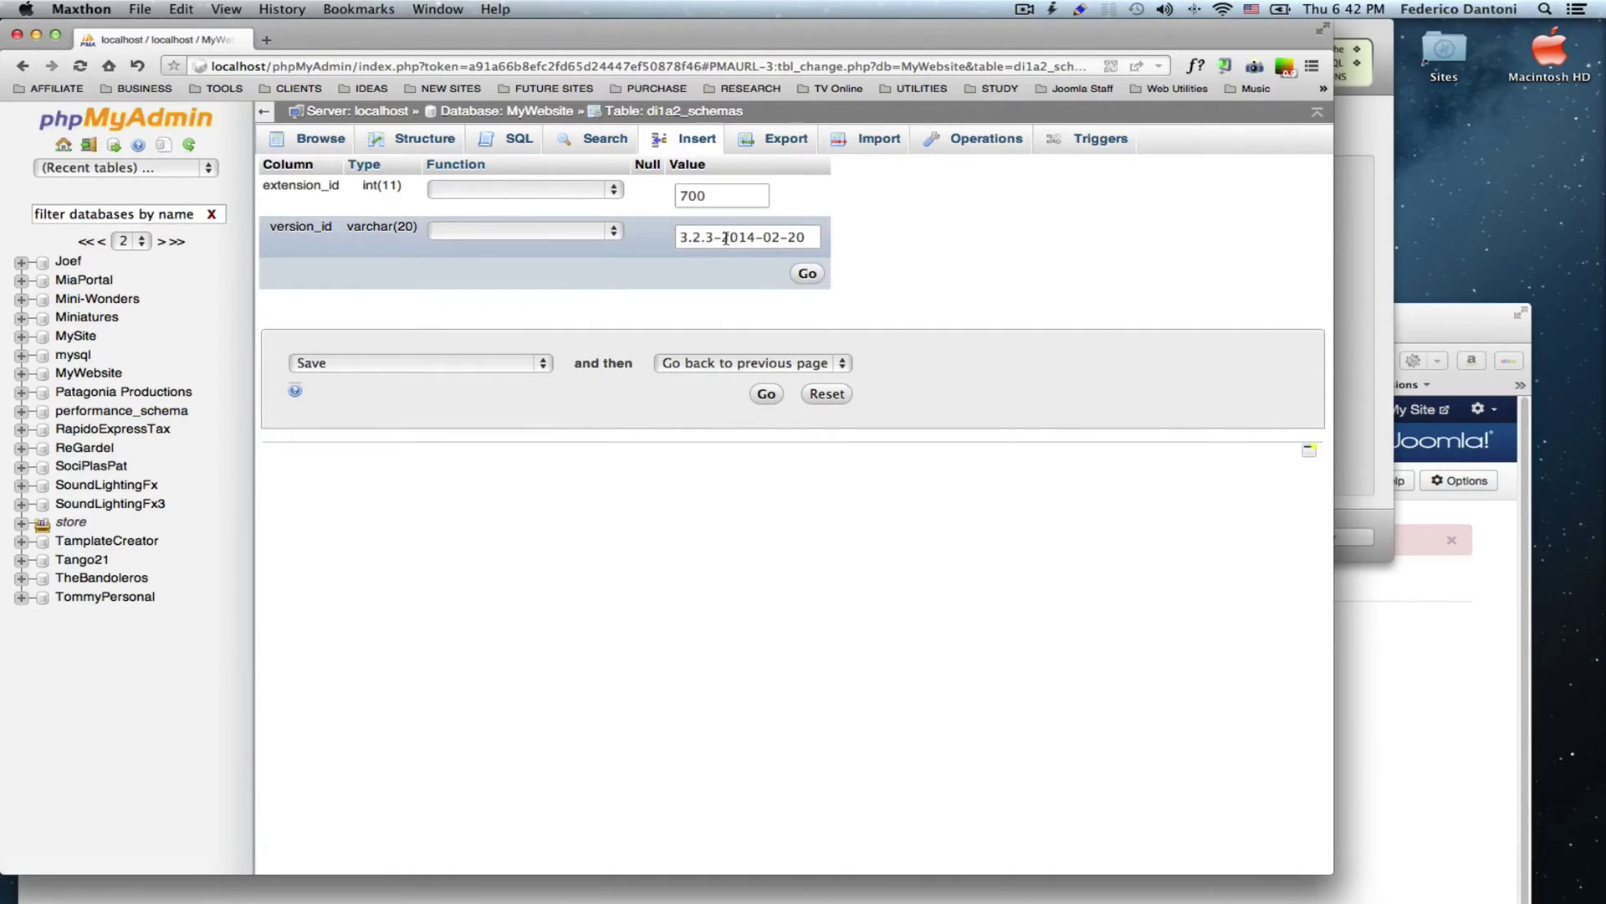
drag(711, 237, 841, 244)
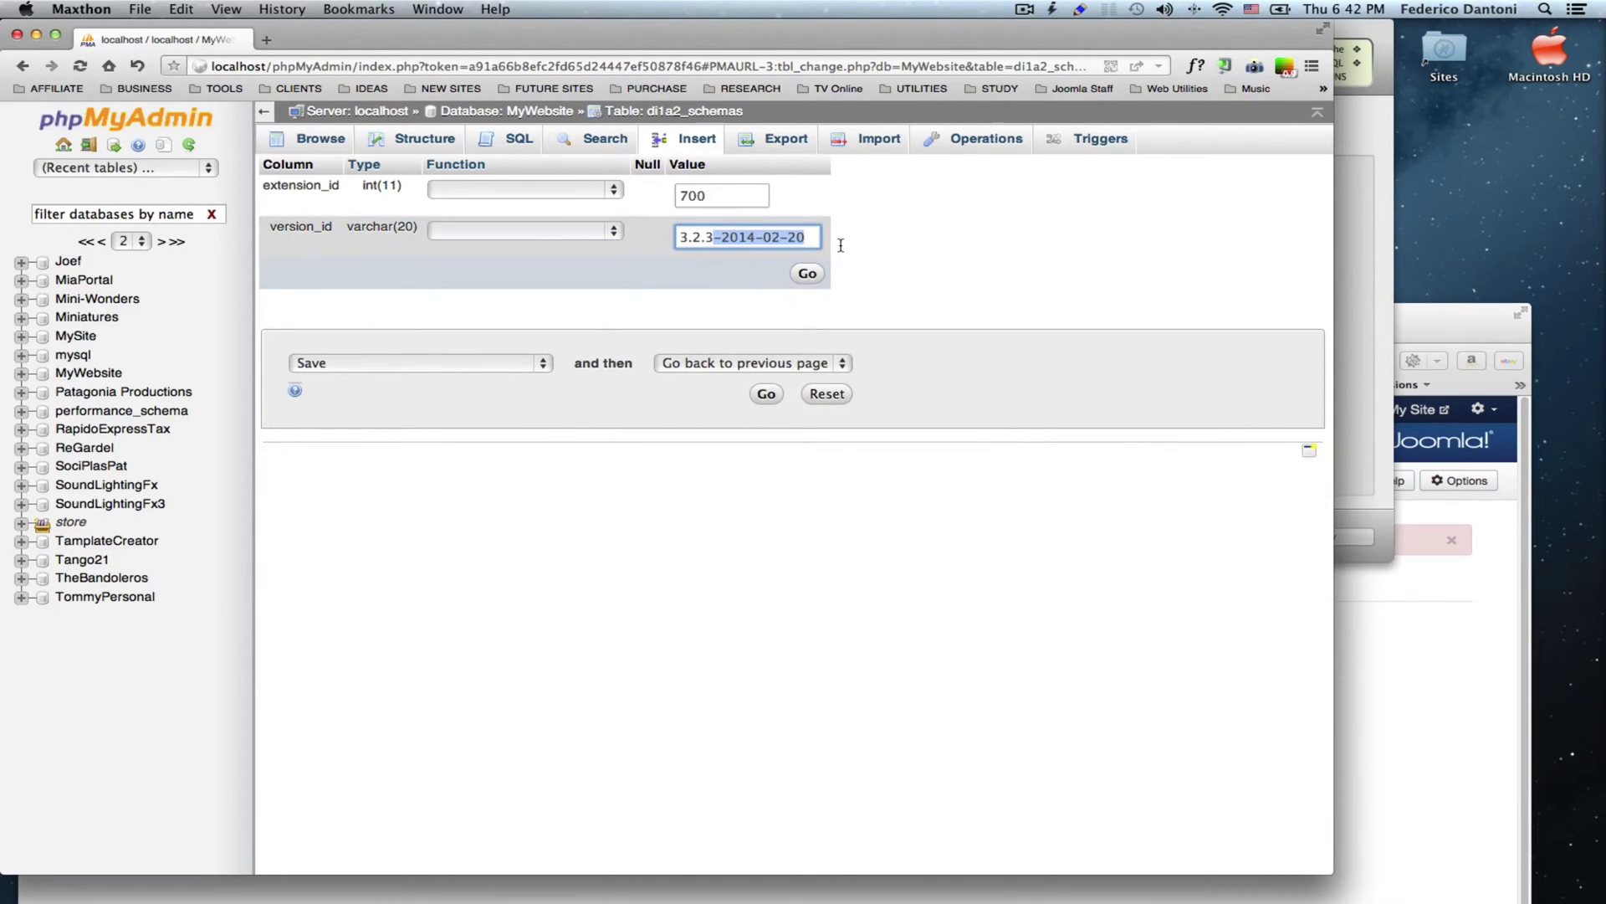
key(BackSpace)
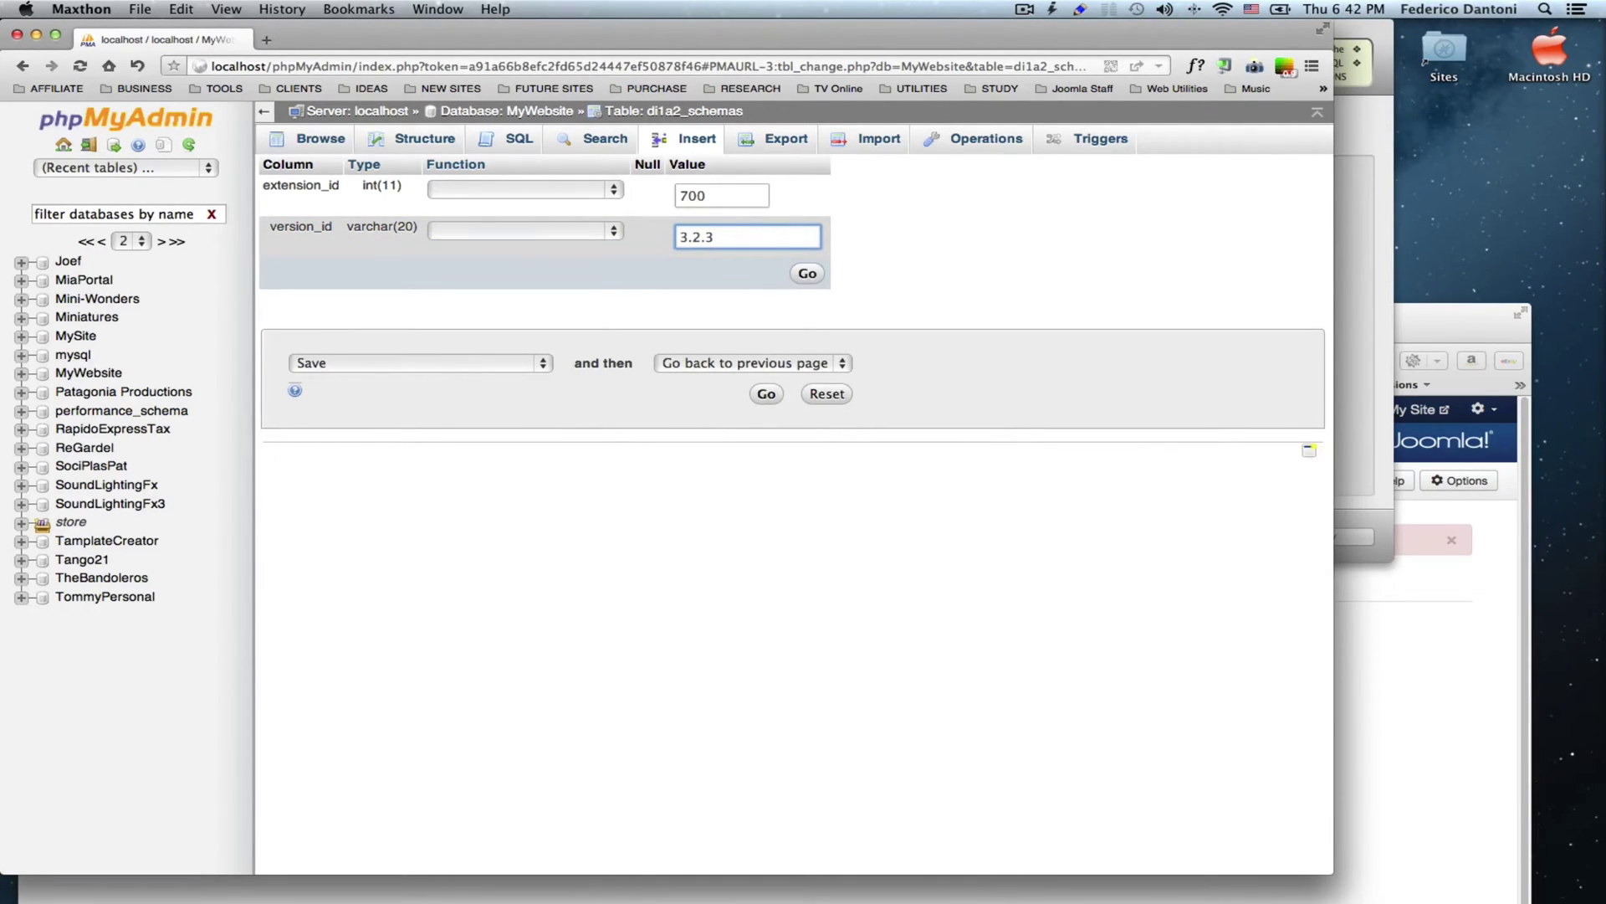
click(804, 273)
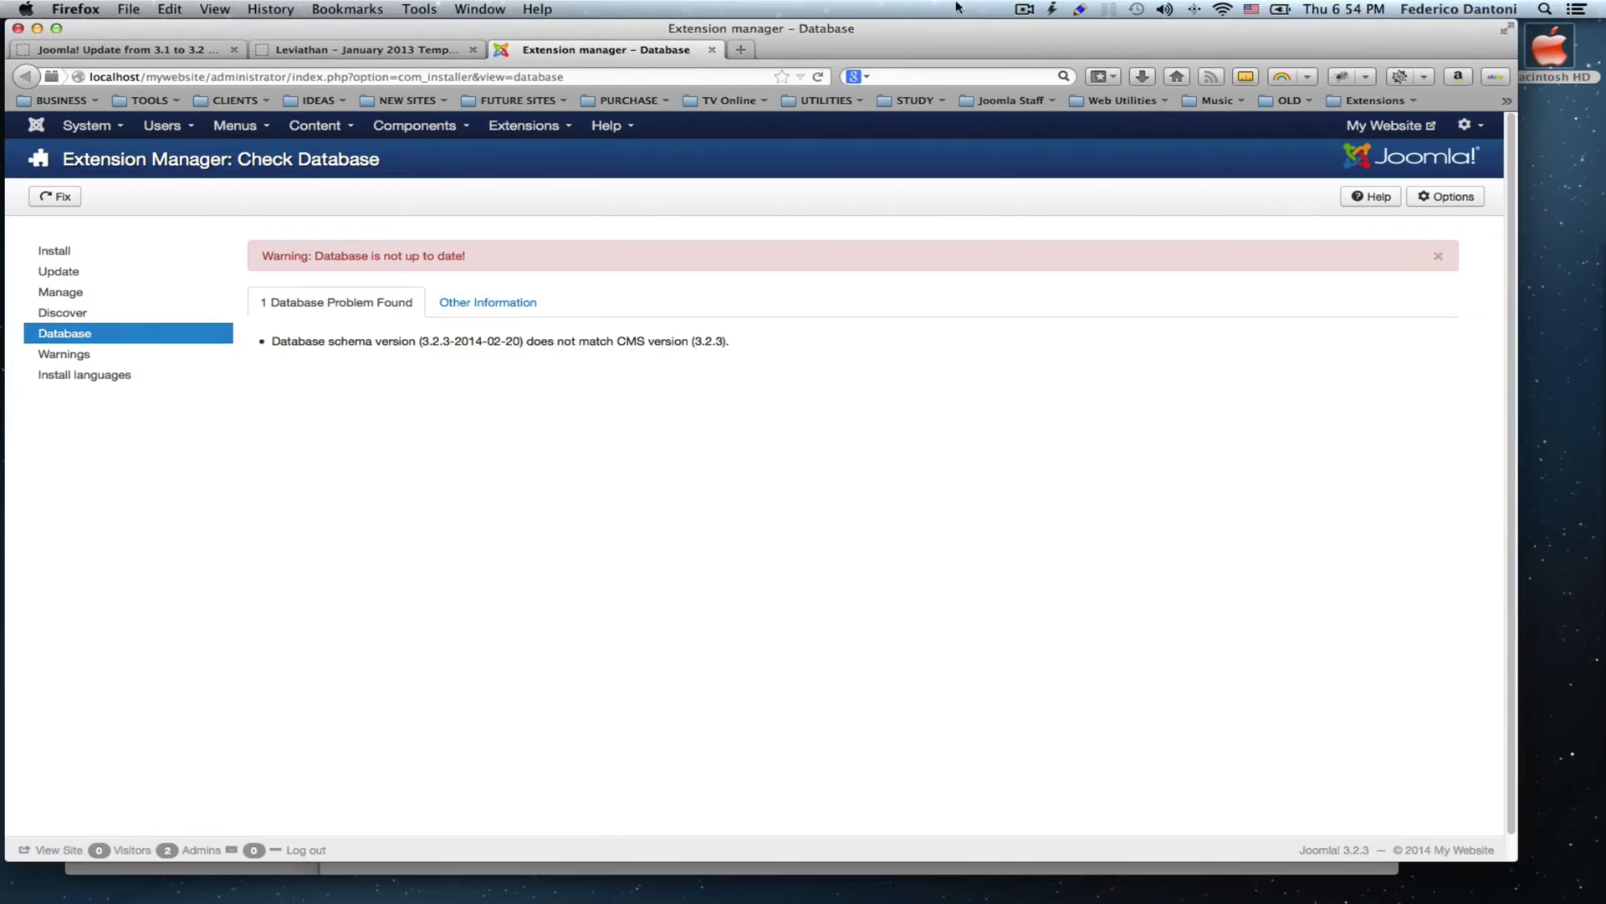
click(820, 77)
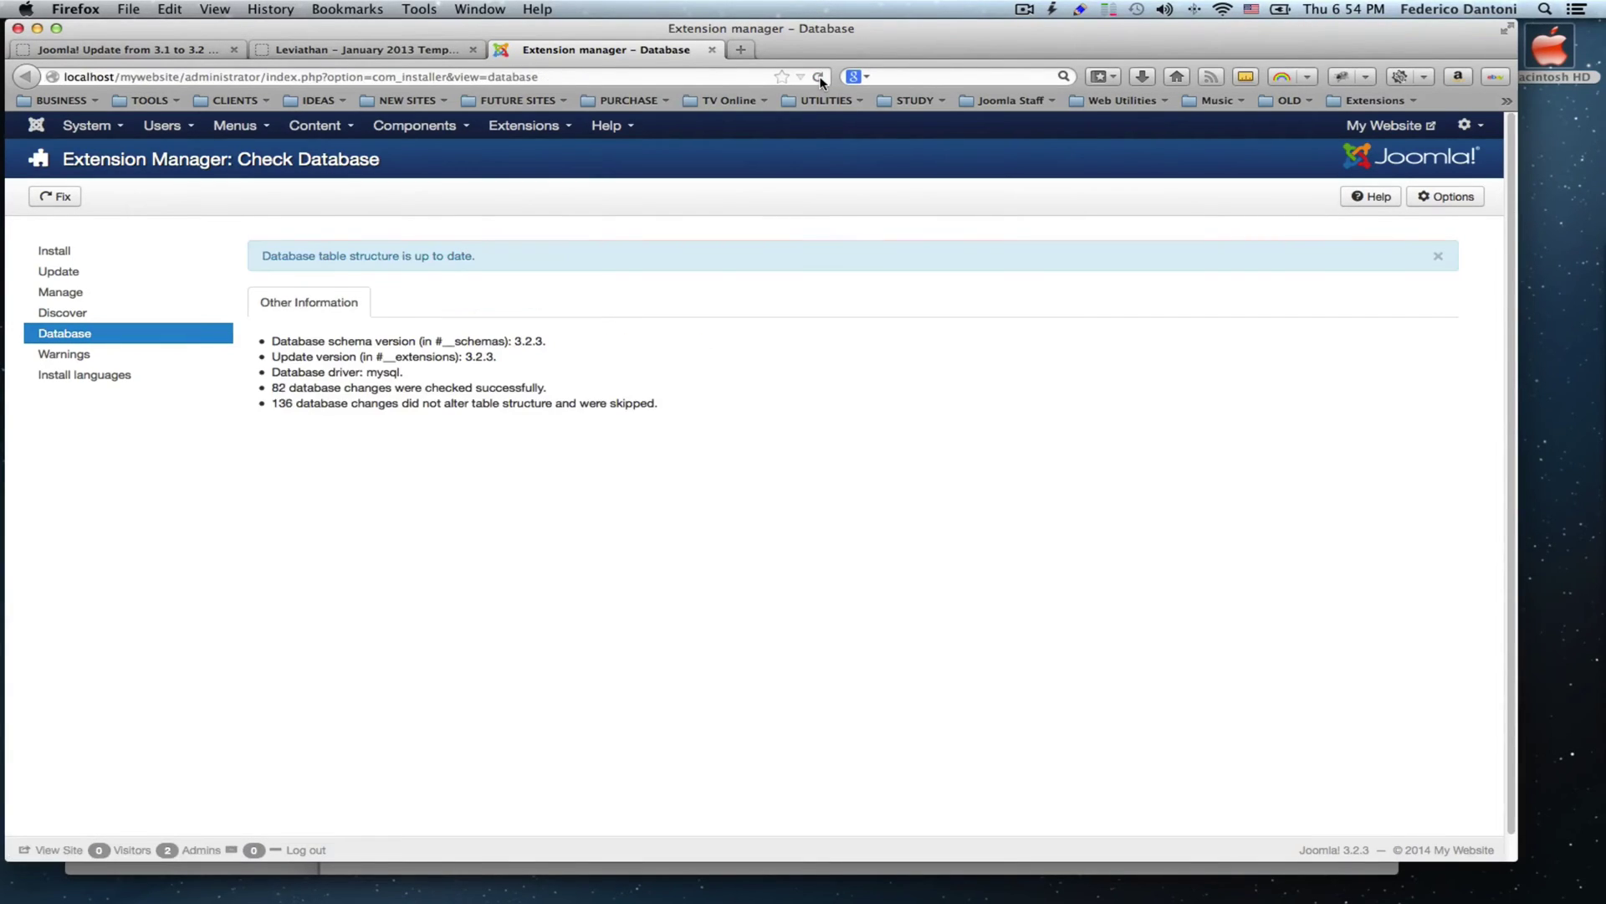